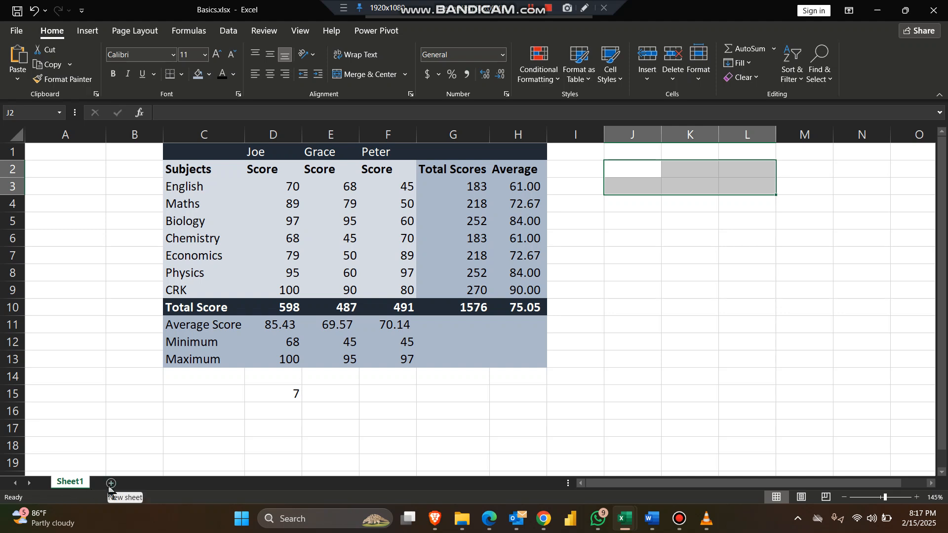
# - Add a new worksheet to Basics.xlsx and rename it Students
pyautogui.click(111, 484)
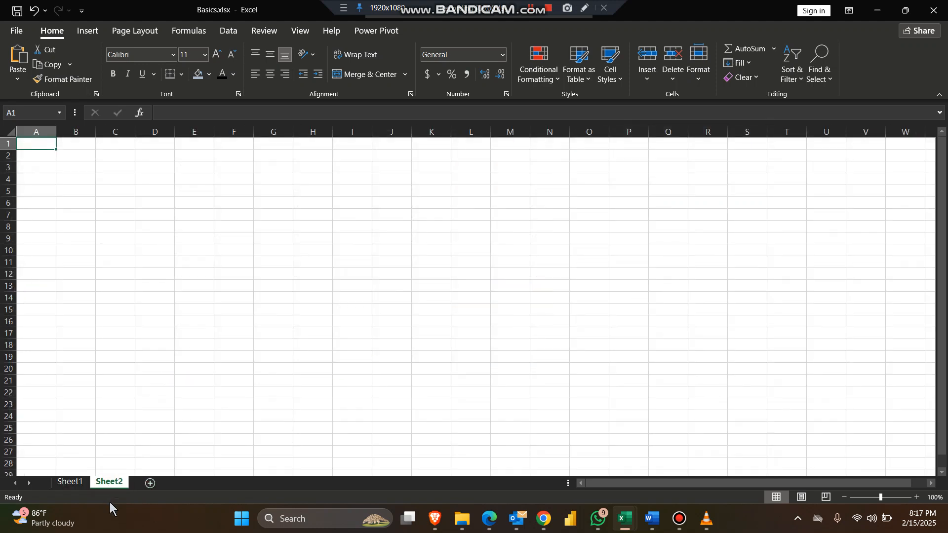
pyautogui.doubleClick(118, 483)
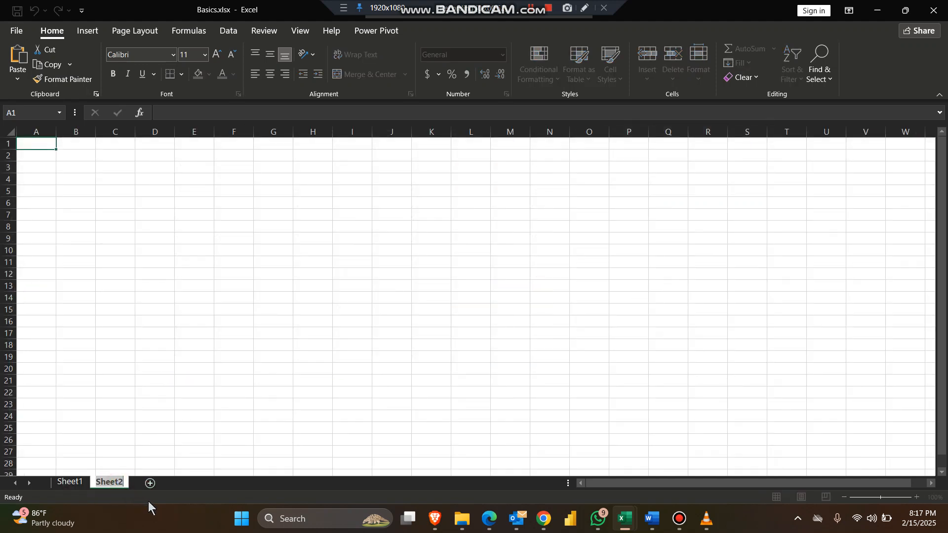
pyautogui.write('Students')
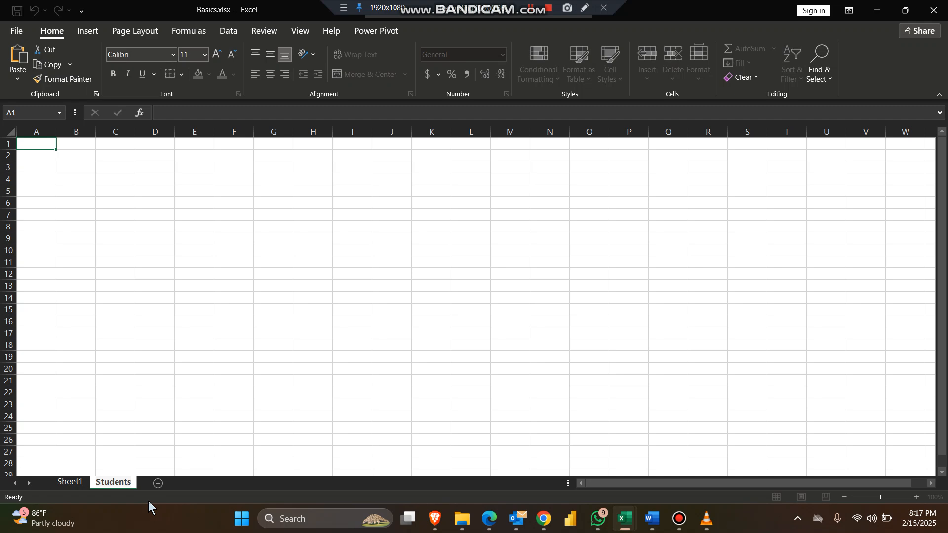
pyautogui.press('Return')
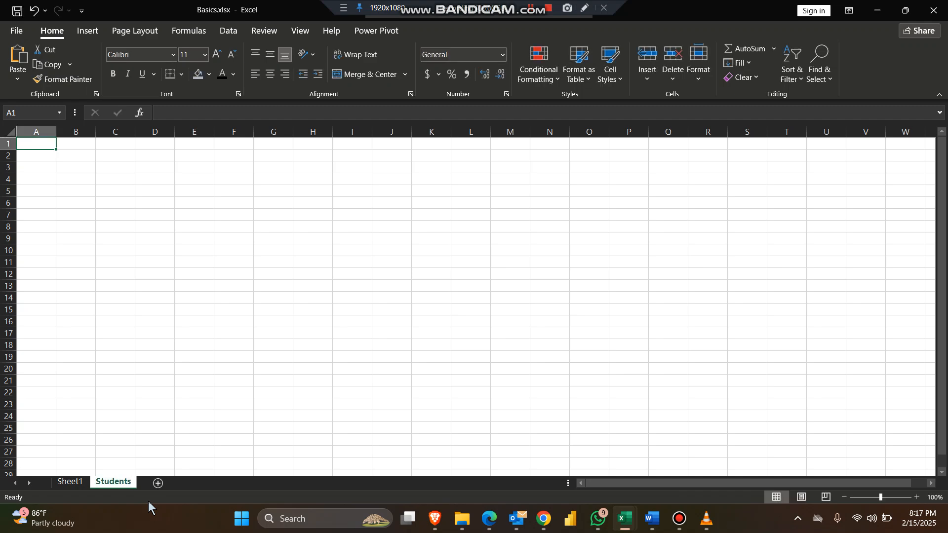
# - Cut the entire scores table from student_scores.csv and paste it at cell A1 of the Students sheet in Basics.xlsx
pyautogui.hotkey('alt', 'Tab')
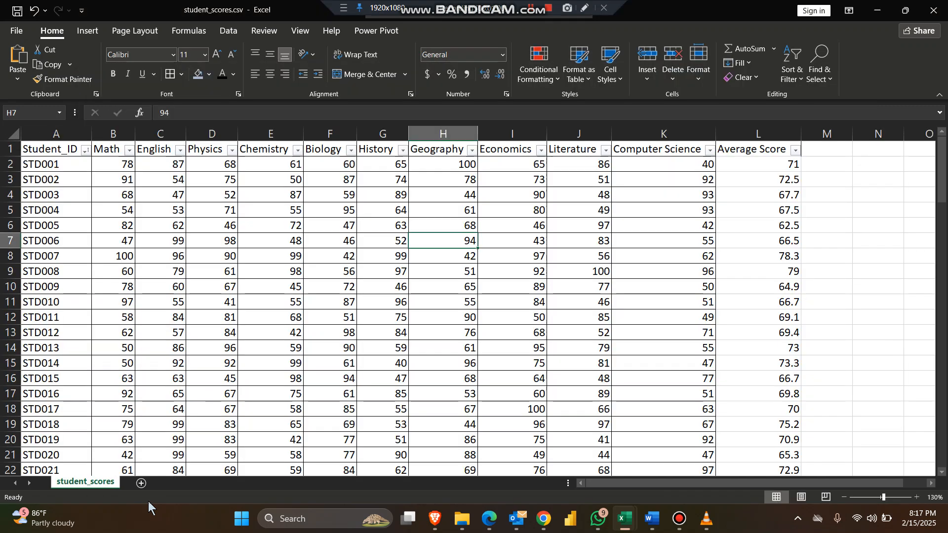
pyautogui.click(266, 391)
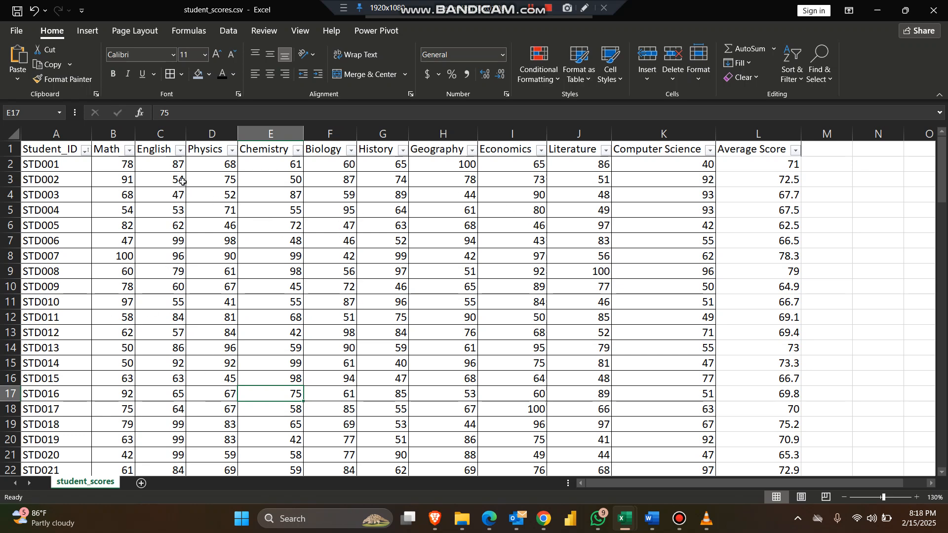
pyautogui.click(279, 201)
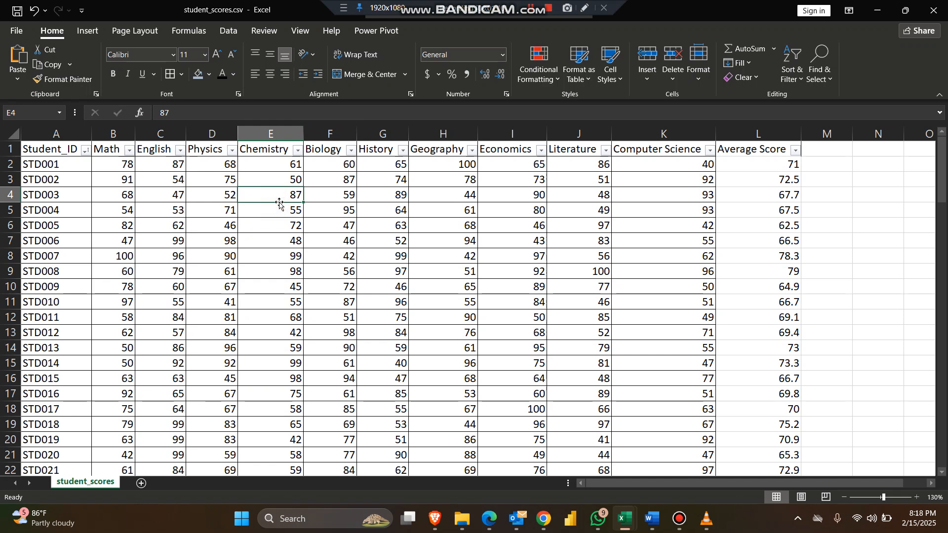
pyautogui.hotkey('ctrl', 'a')
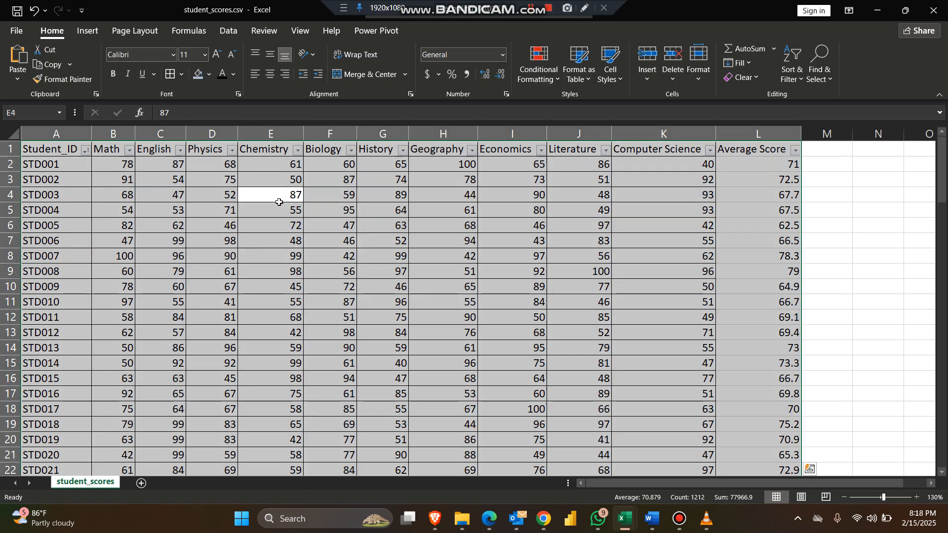
pyautogui.hotkey('ctrl', 'c')
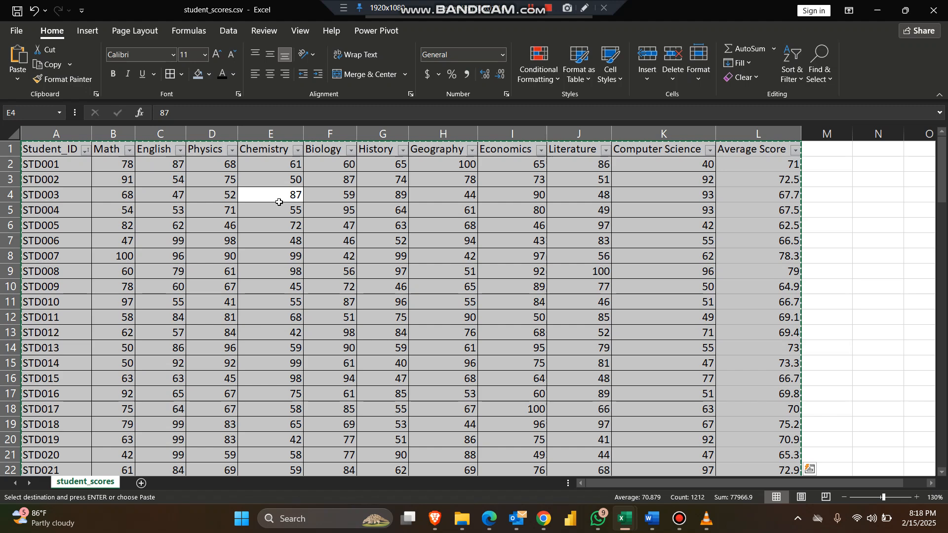
pyautogui.hotkey('alt', 'Tab')
pyautogui.hotkey('ctrl', 'v')
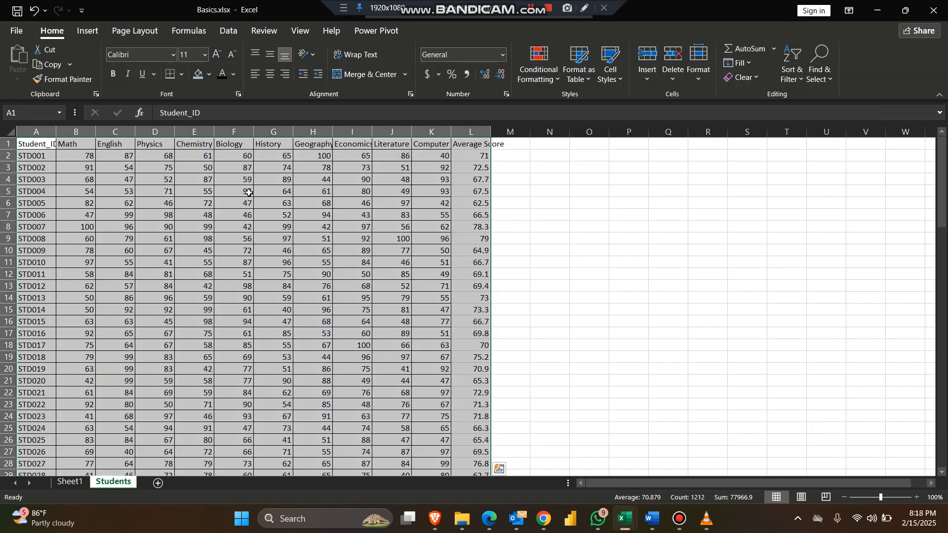
# - Return to the student_scores.csv workbook and close it without saving the changes
pyautogui.hotkey('alt', 'Tab')
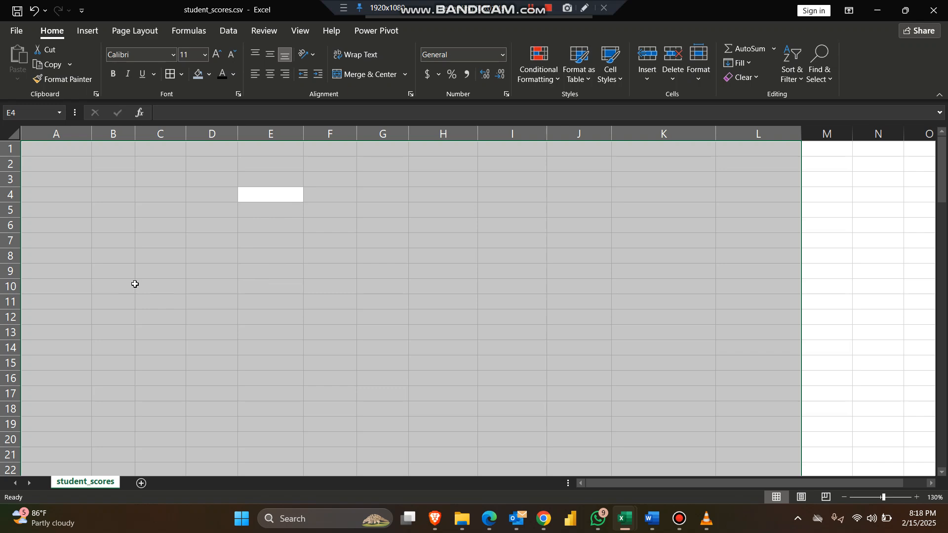
pyautogui.hotkey('alt', 'Tab')
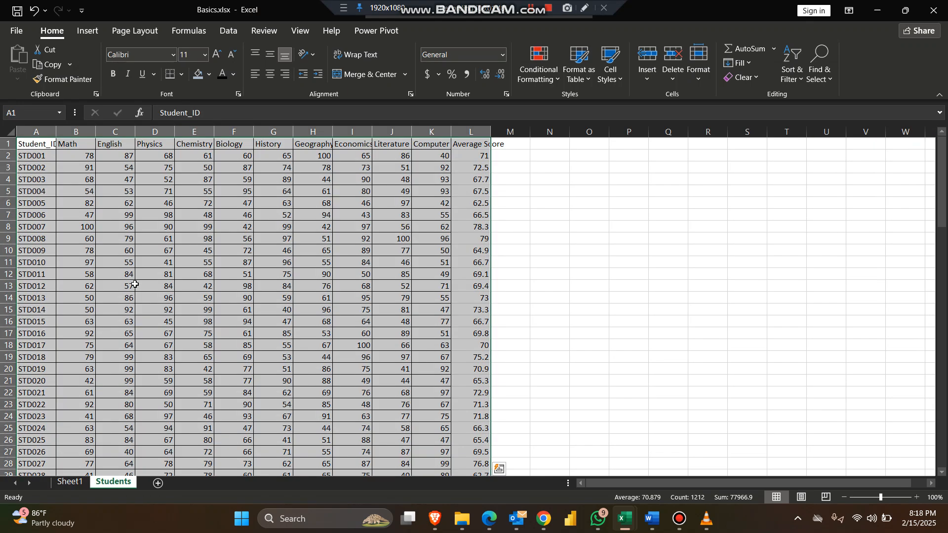
pyautogui.hotkey('alt', 'Tab')
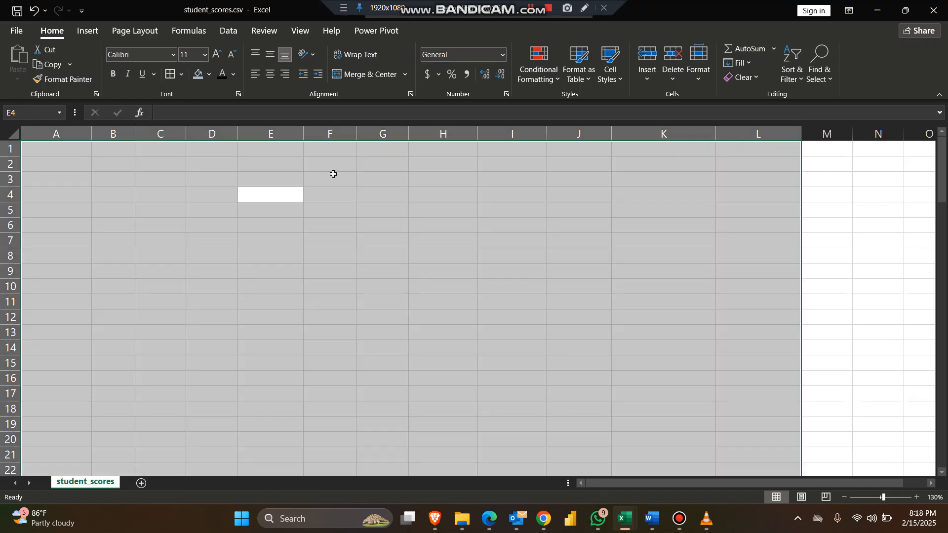
pyautogui.click(936, 10)
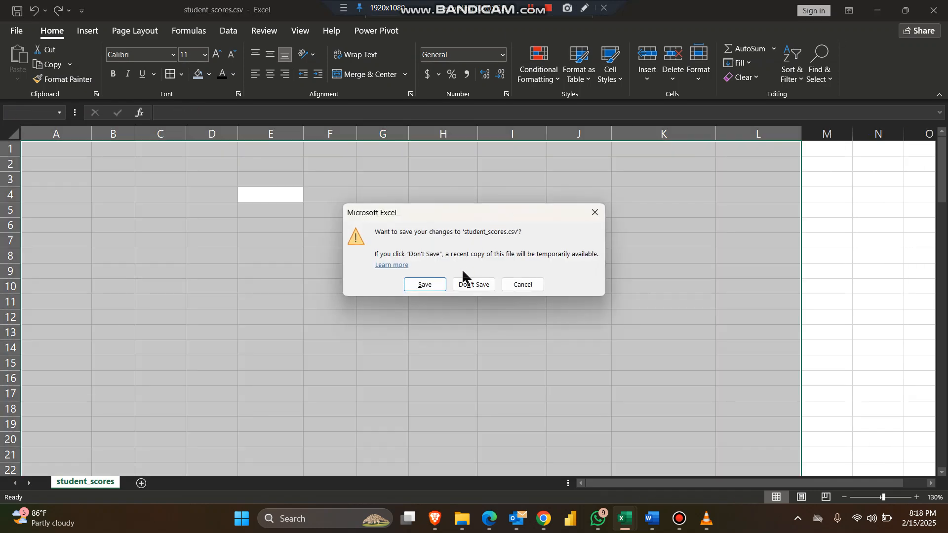
pyautogui.click(472, 283)
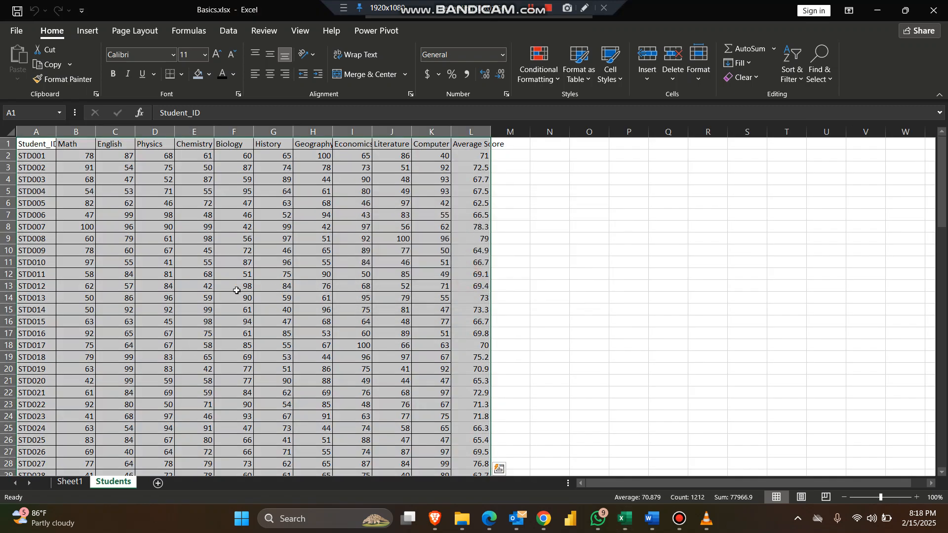
# - Autofit columns A through L to their contents and apply borders to them
pyautogui.moveTo(36, 131); pyautogui.dragTo(471, 147)
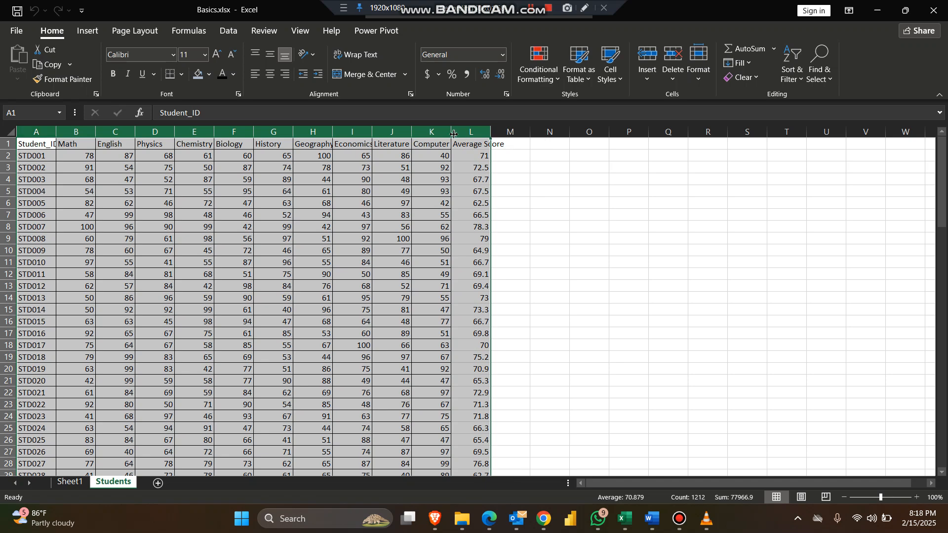
pyautogui.doubleClick(452, 131)
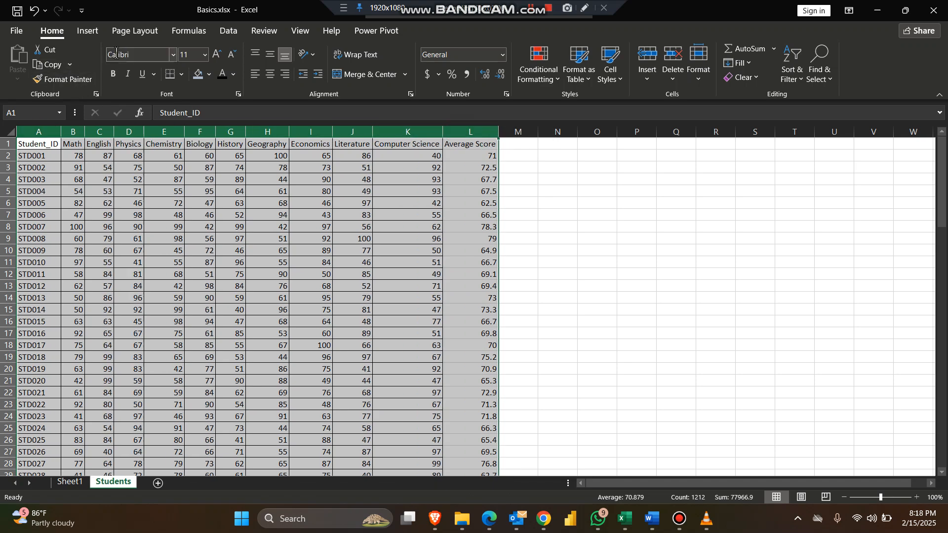
pyautogui.click(182, 74)
pyautogui.click(226, 198)
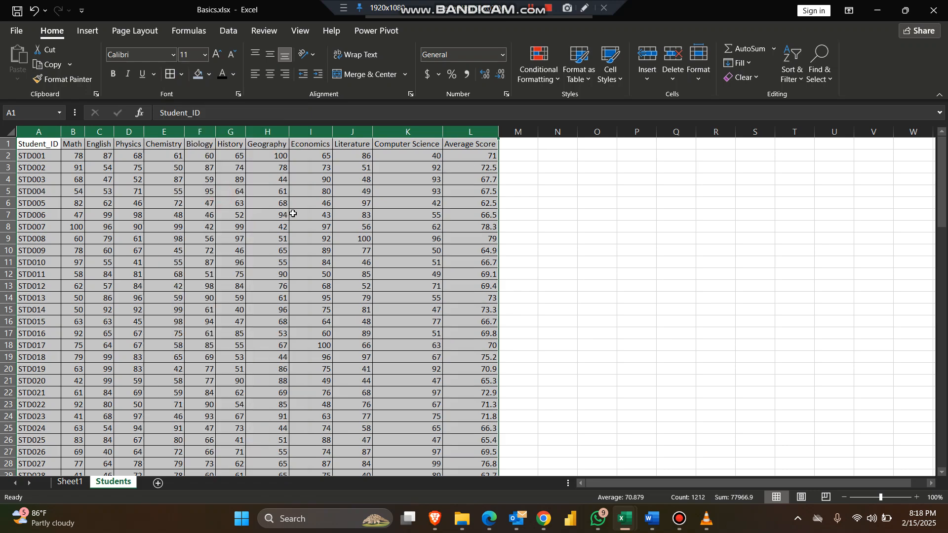
pyautogui.scroll(4, 296, 231)
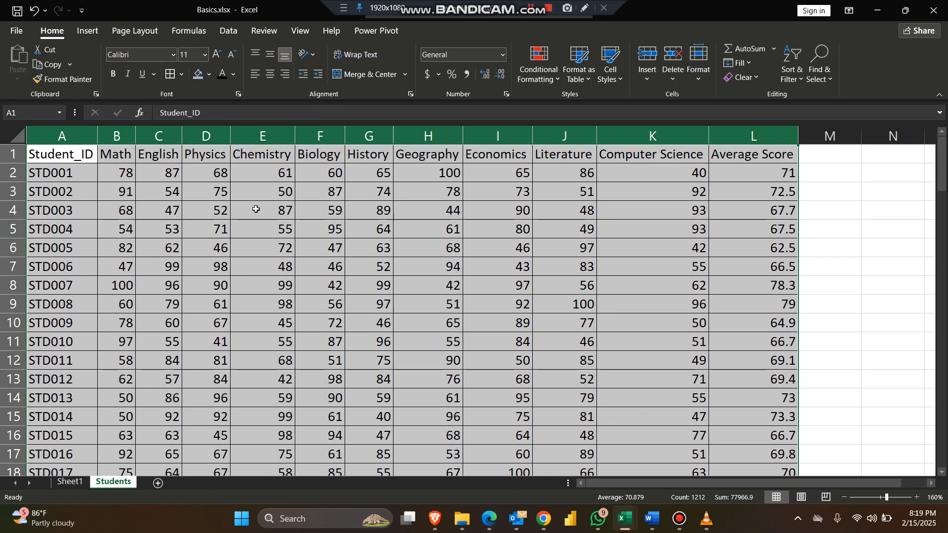
pyautogui.moveTo(205, 137); pyautogui.dragTo(307, 142)
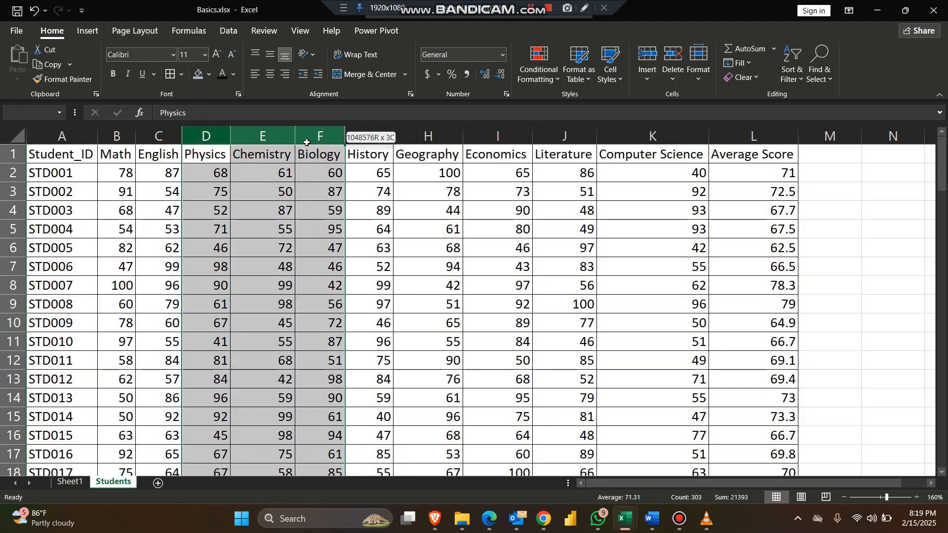
pyautogui.moveTo(378, 135); pyautogui.dragTo(629, 132)
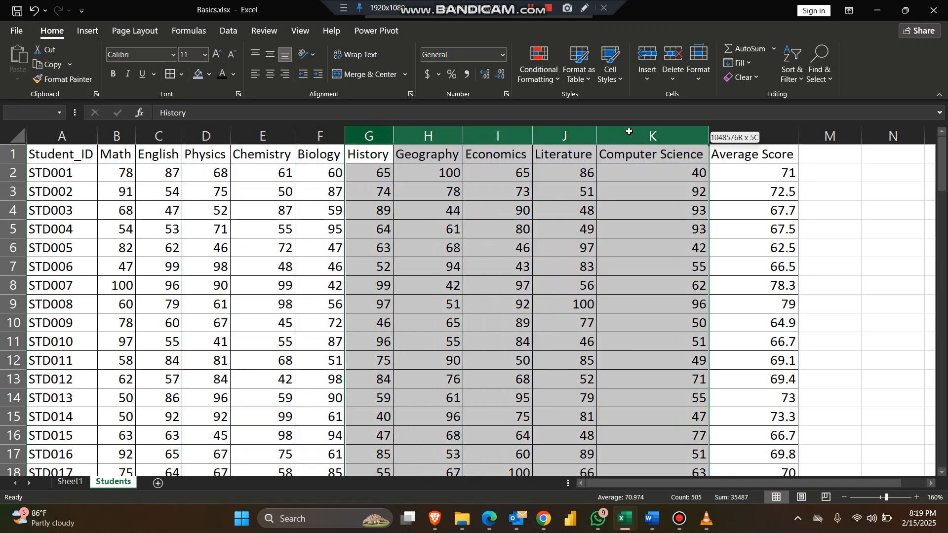
pyautogui.moveTo(629, 132); pyautogui.dragTo(561, 137)
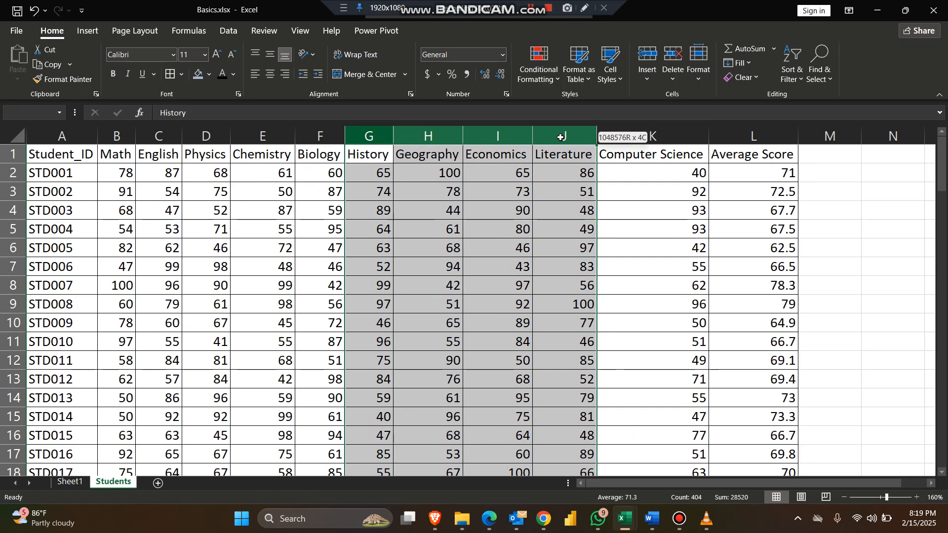
pyautogui.moveTo(561, 137); pyautogui.dragTo(560, 136)
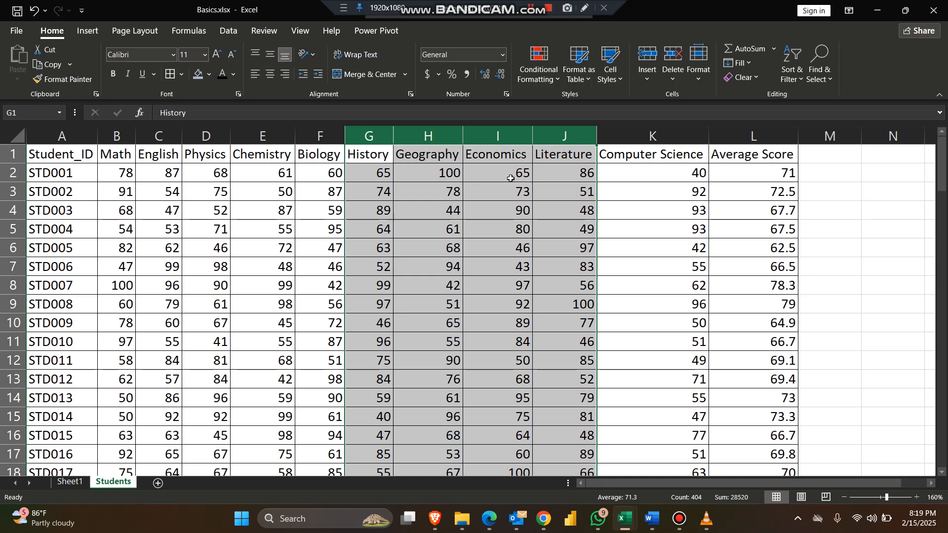
# - Cut the Economics and Literature columns and insert them between the English and Physics columns
pyautogui.moveTo(508, 138); pyautogui.dragTo(566, 137)
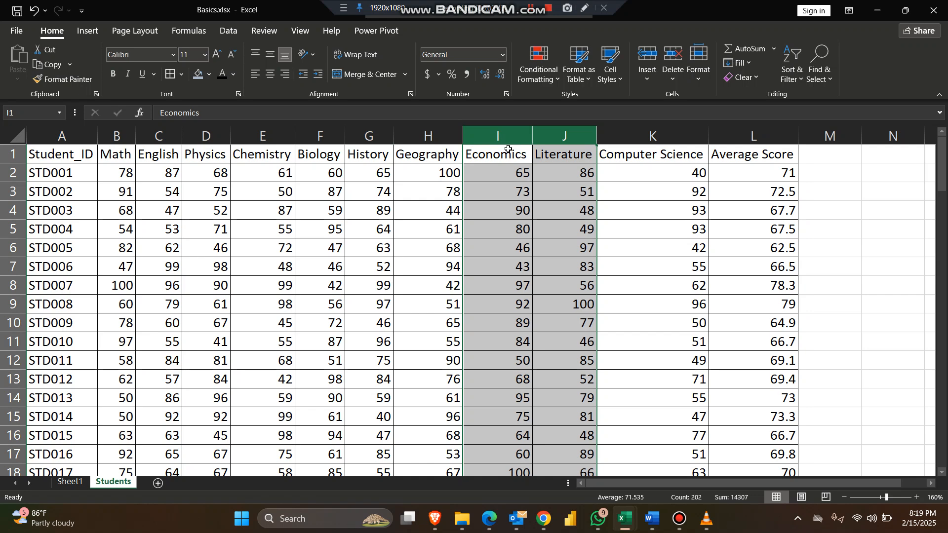
pyautogui.hotkey('ctrl', 'c')
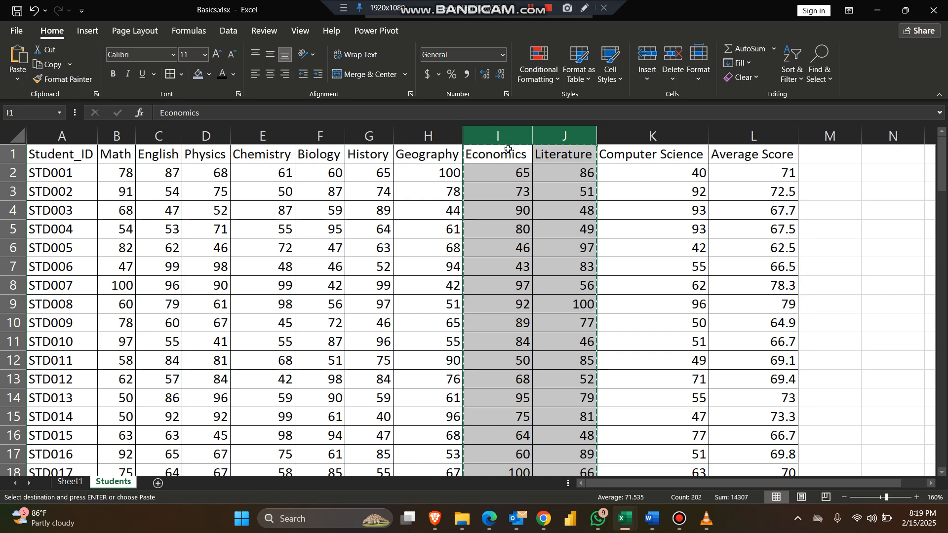
pyautogui.moveTo(511, 134); pyautogui.dragTo(570, 137)
pyautogui.click(205, 134)
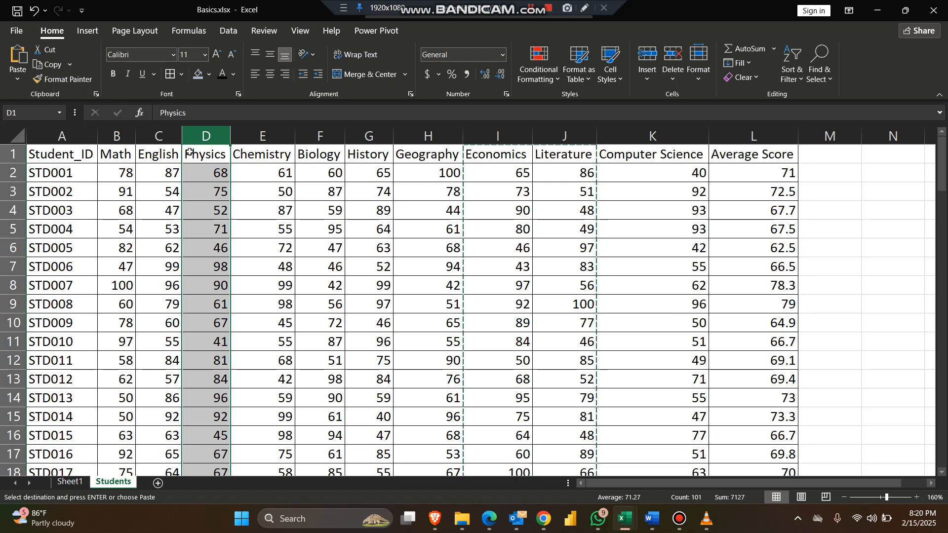
pyautogui.click(642, 60)
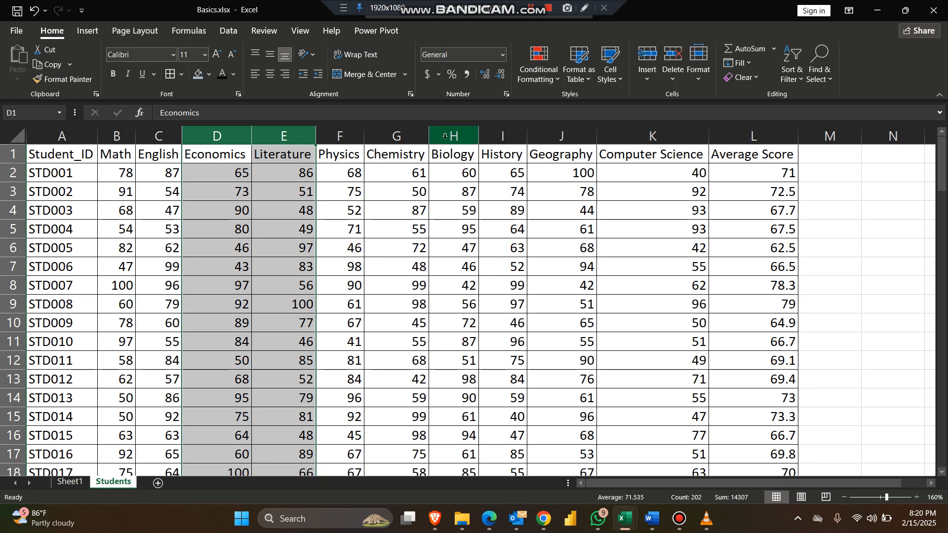
pyautogui.keyDown('ctrl'); pyautogui.click(371, 137); pyautogui.keyUp('ctrl')
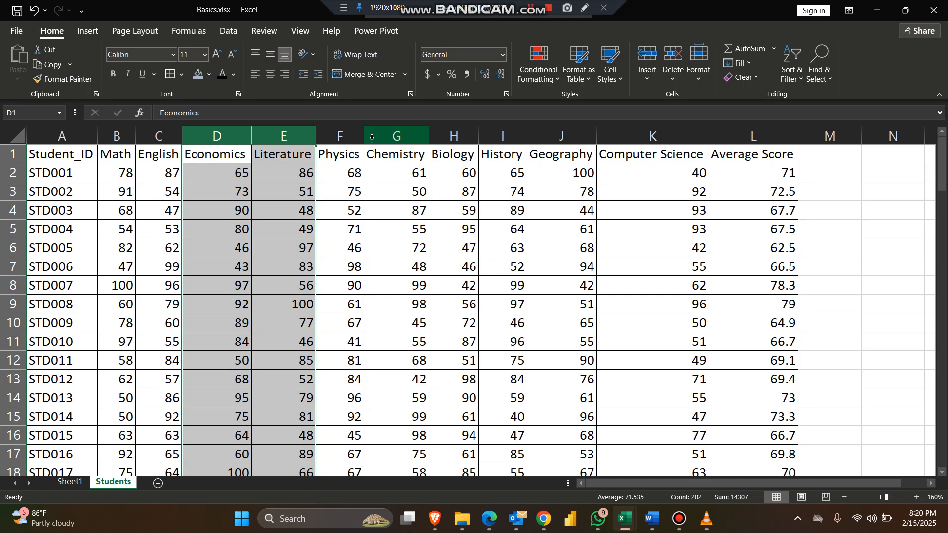
pyautogui.click(397, 137)
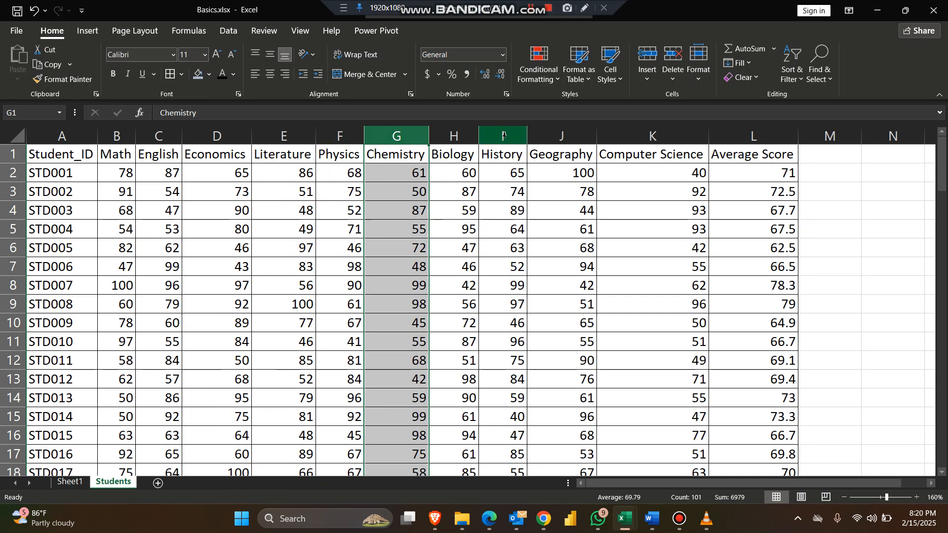
pyautogui.click(339, 136)
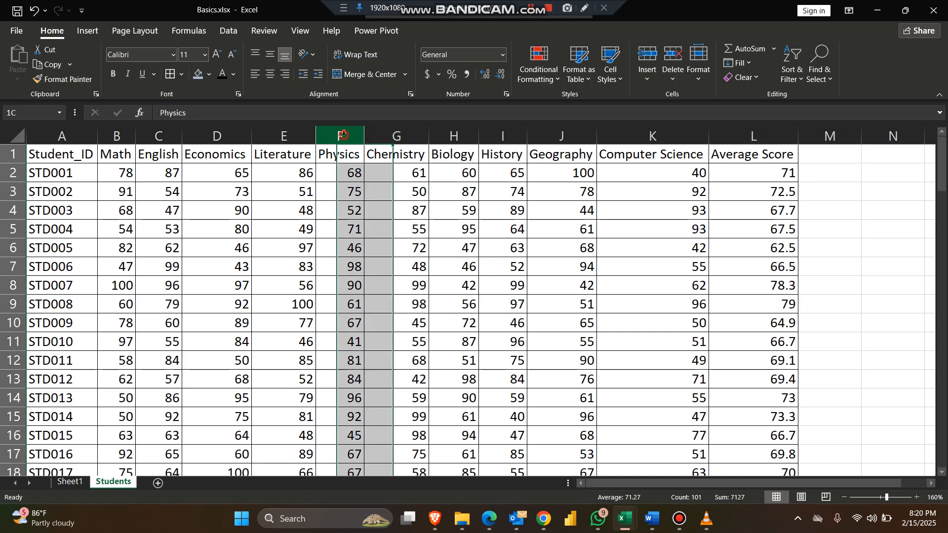
pyautogui.click(489, 135)
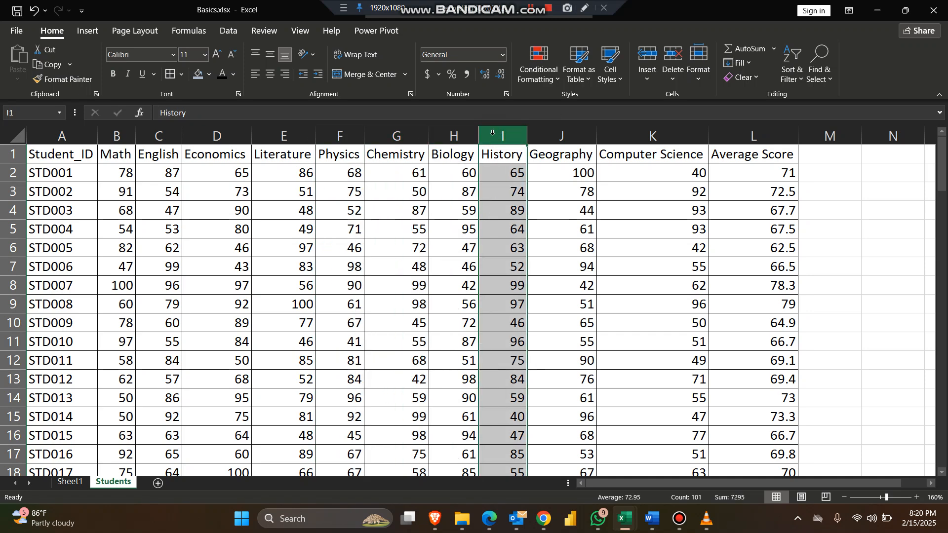
# - Cut the Physics, Chemistry and Biology columns and insert them between the History and Geography columns
pyautogui.click(345, 138)
pyautogui.moveTo(362, 139); pyautogui.dragTo(463, 140)
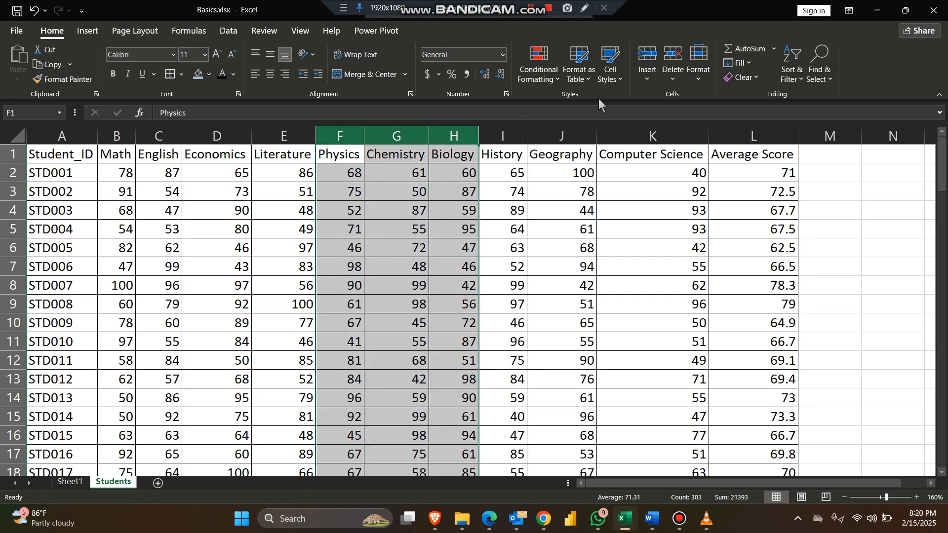
pyautogui.hotkey('ctrl', 'c')
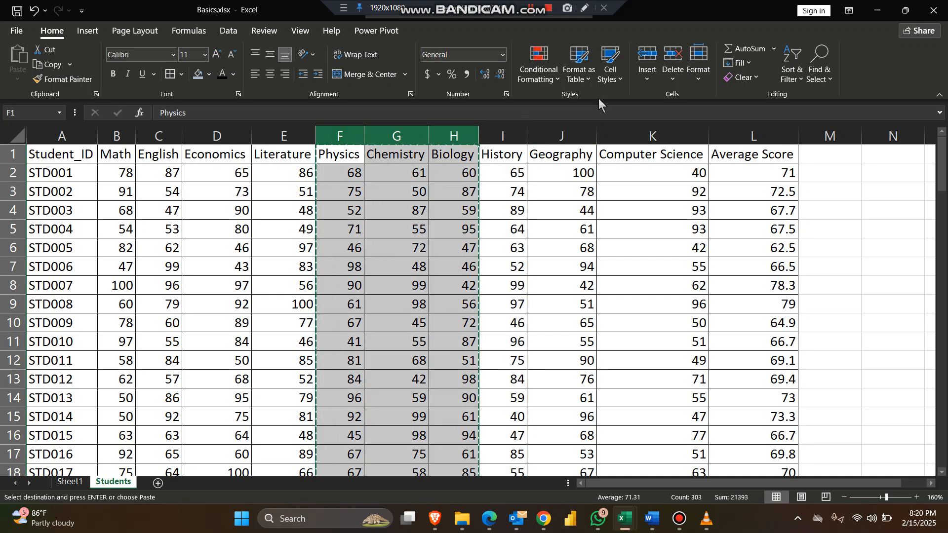
pyautogui.click(573, 137)
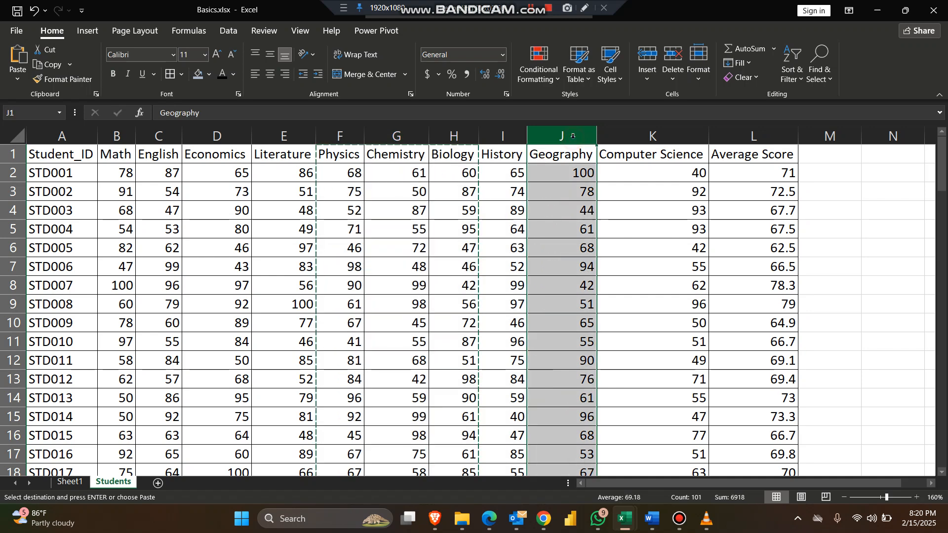
pyautogui.click(651, 56)
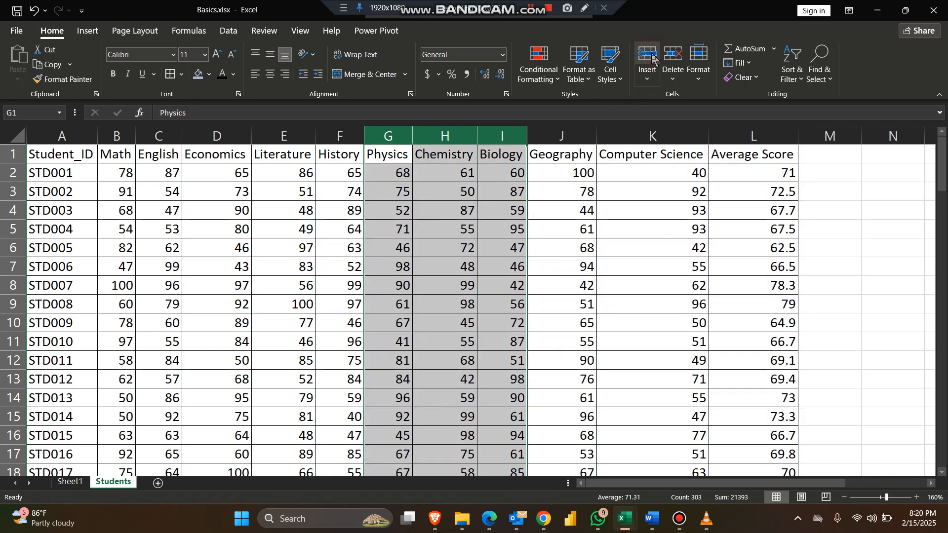
# - Review the worksheet-management topics (rename, move, copy and link sheets) in the Excel Beginners Word document and return to the Basics workbook
pyautogui.click(468, 187)
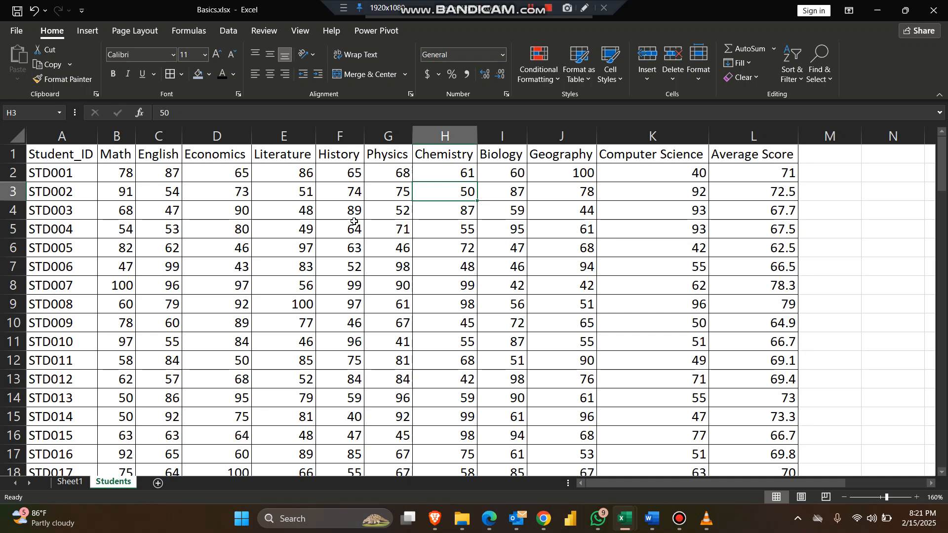
pyautogui.hotkey('alt', 'Tab')
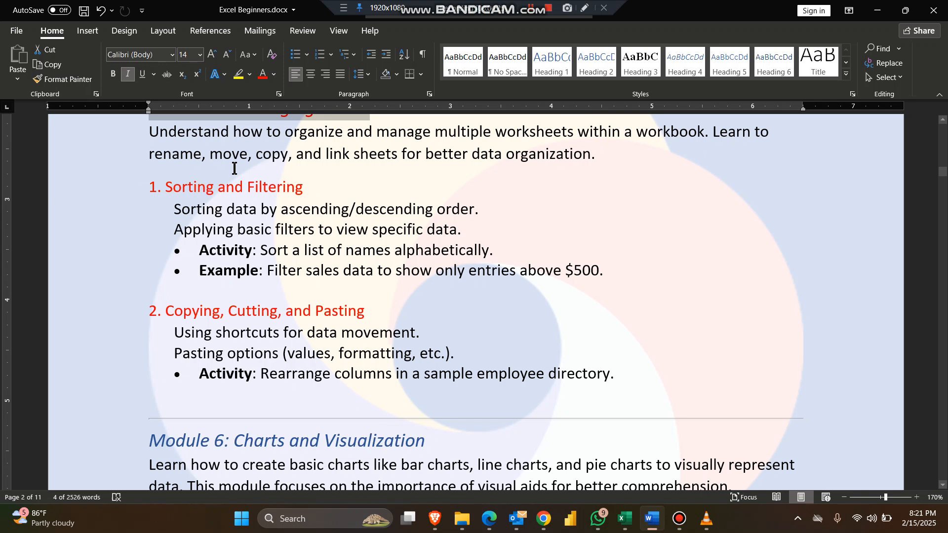
pyautogui.click(252, 155)
pyautogui.click(294, 159)
pyautogui.click(403, 154)
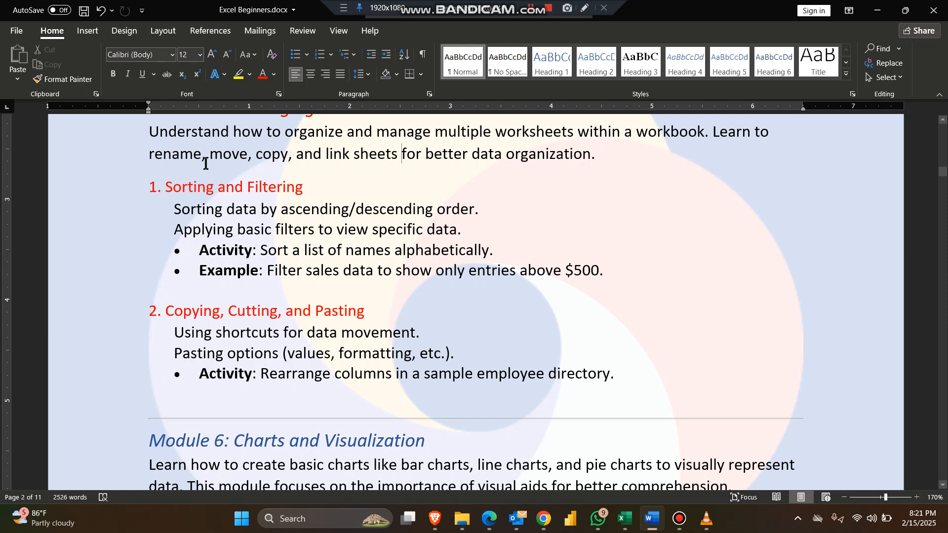
pyautogui.hotkey('alt', 'Tab')
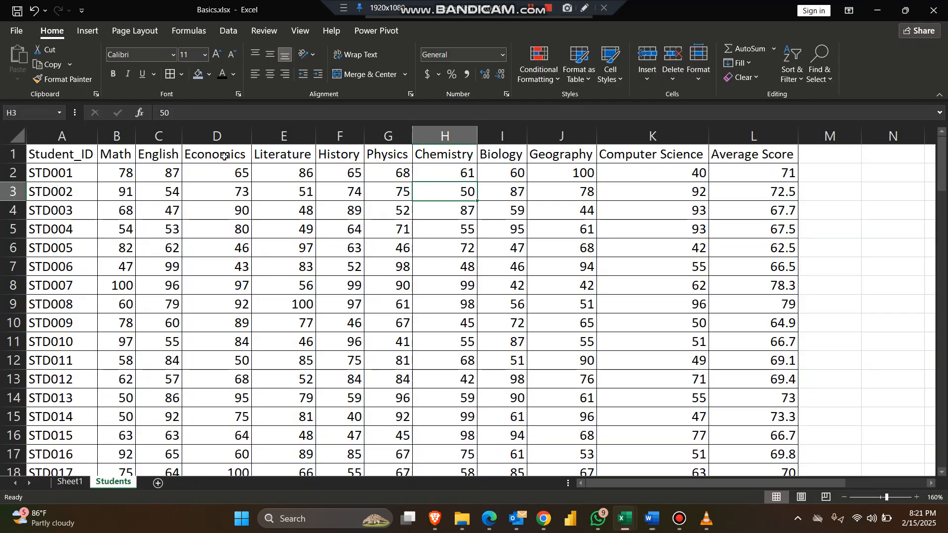
# - Rename Sheet1 as Primary
pyautogui.click(63, 483)
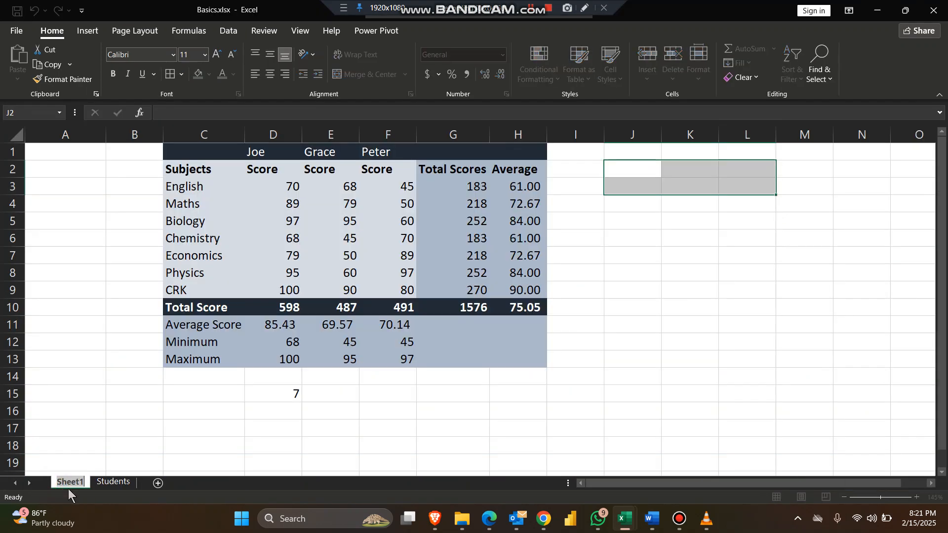
pyautogui.write('Primary')
pyautogui.press('Return')
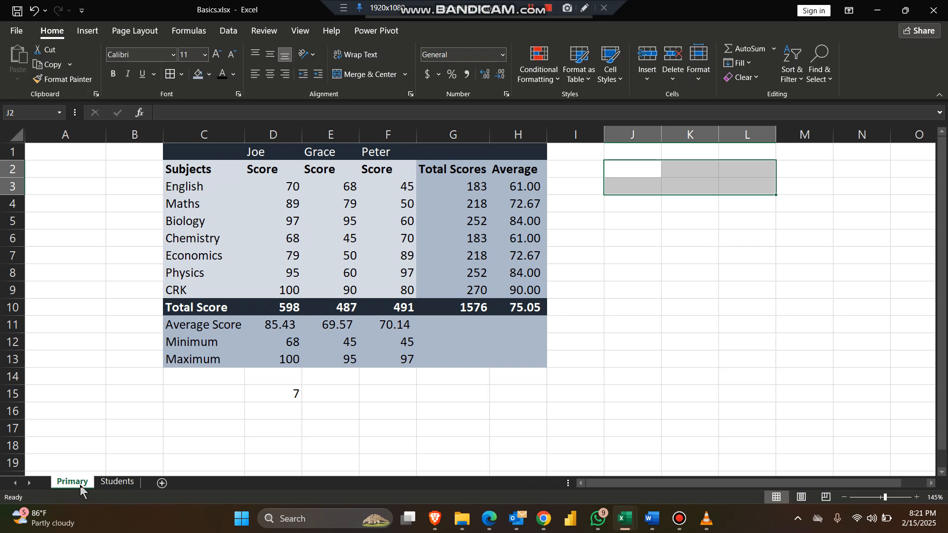
pyautogui.doubleClick(79, 483)
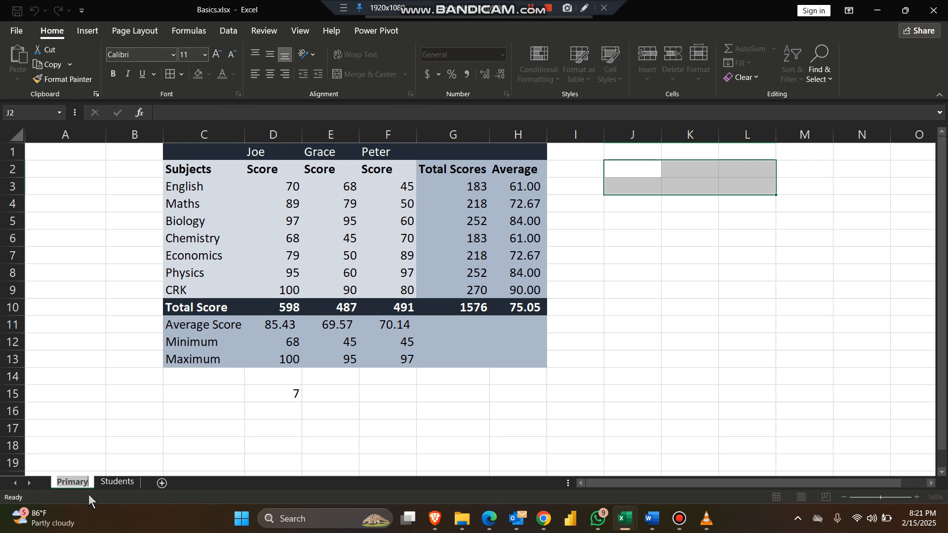
pyautogui.doubleClick(106, 483)
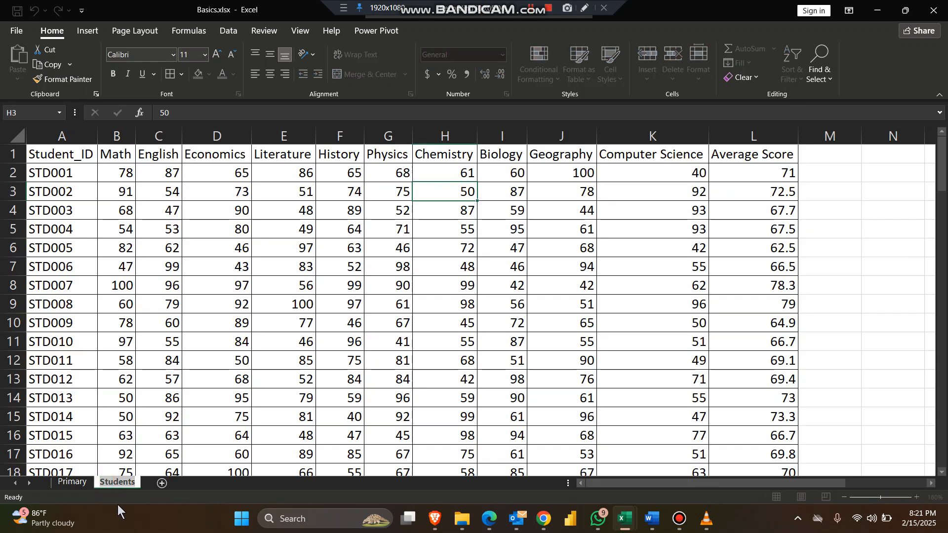
pyautogui.click(229, 415)
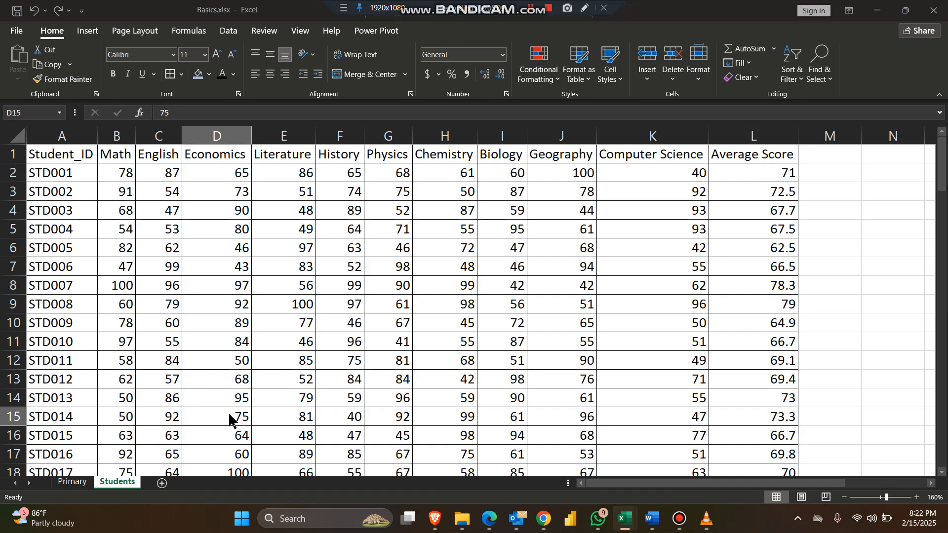
# - Open the recent workbook student_scores.csv
pyautogui.hotkey('alt', 'Tab')
pyautogui.hotkey('alt', 'Tab')
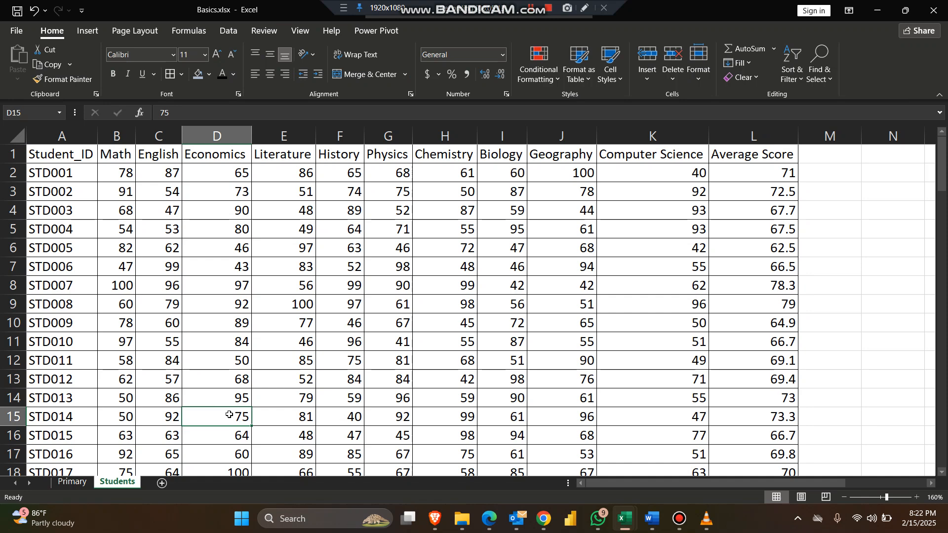
pyautogui.hotkey('ctrl', 'o')
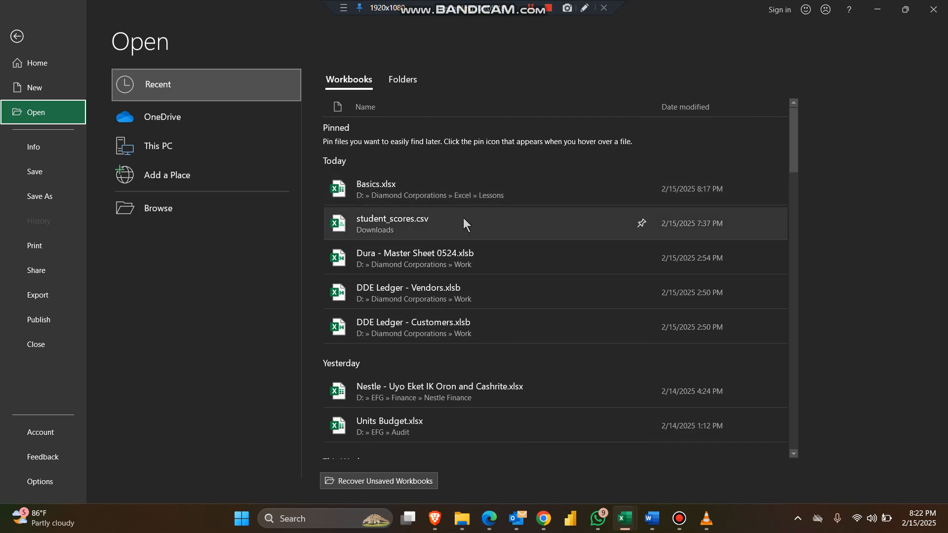
pyautogui.click(444, 232)
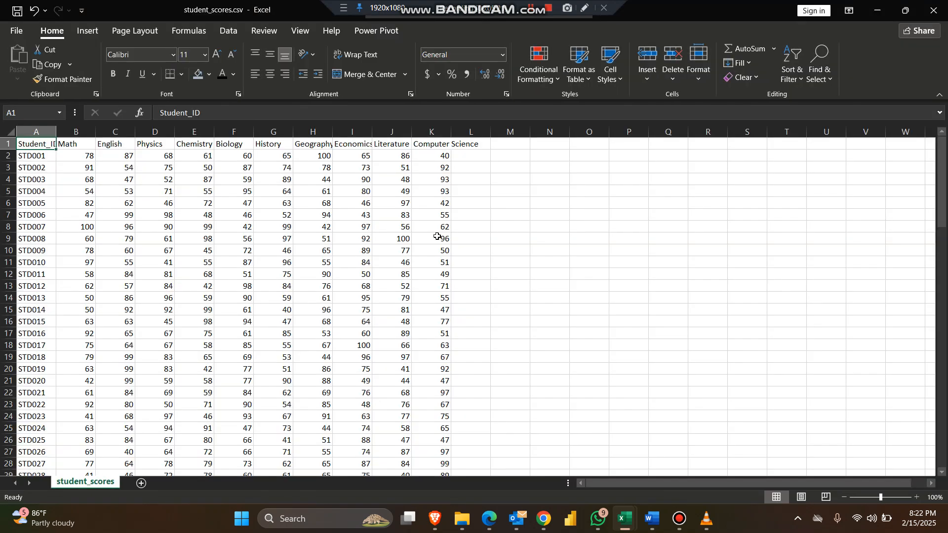
# - Create a copy of the student_scores sheet at the end of the Basics.xlsx workbook
pyautogui.rightClick(101, 489)
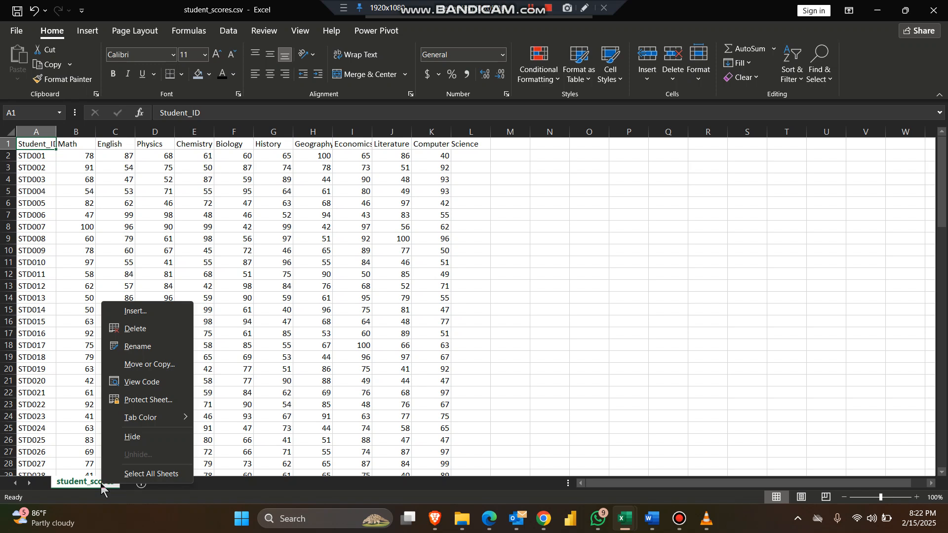
pyautogui.click(165, 364)
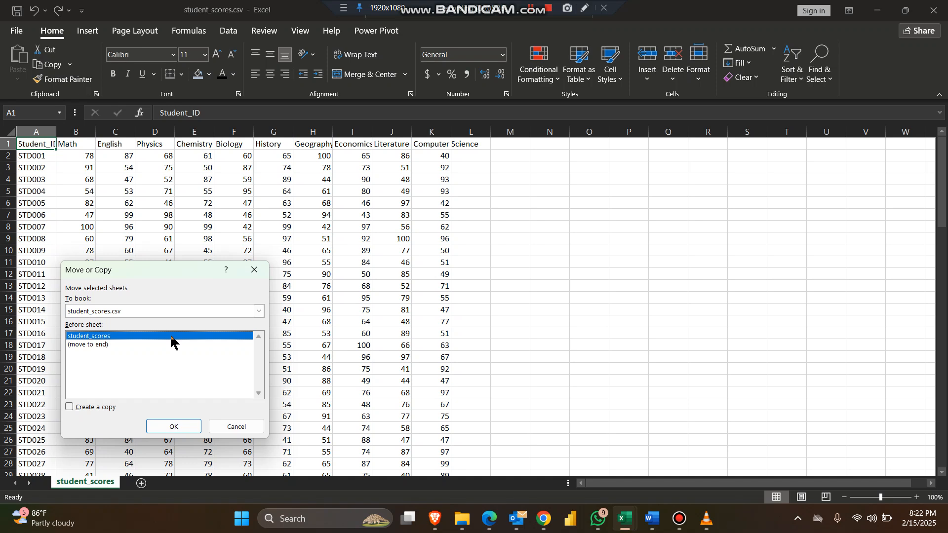
pyautogui.click(69, 407)
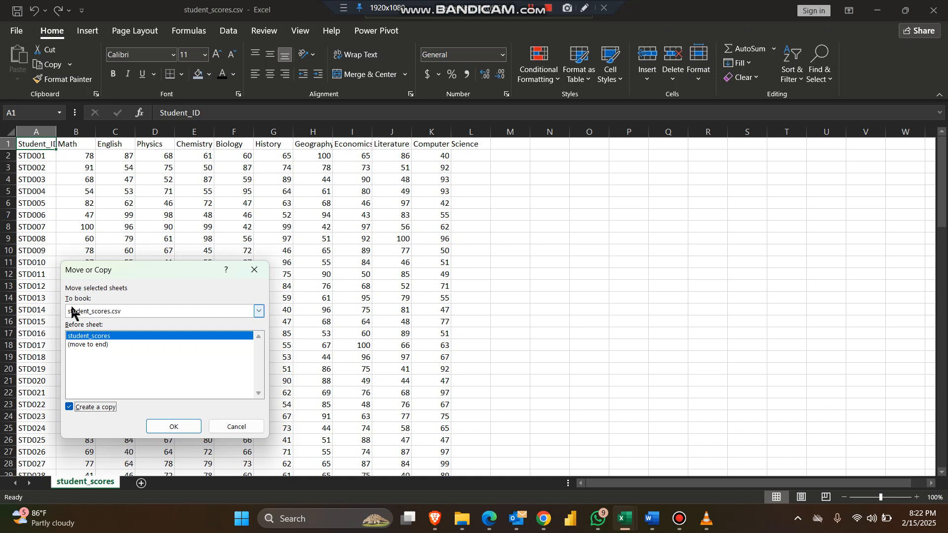
pyautogui.click(259, 311)
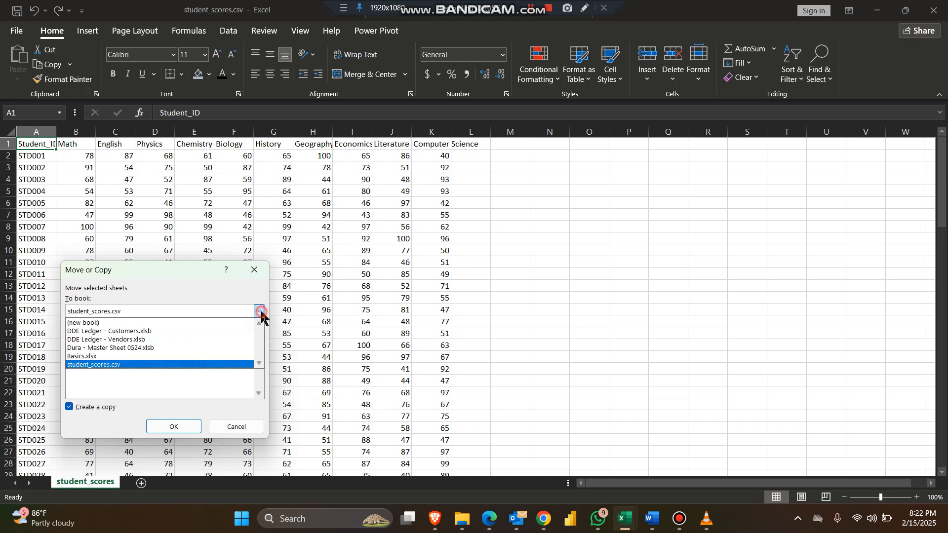
pyautogui.click(177, 356)
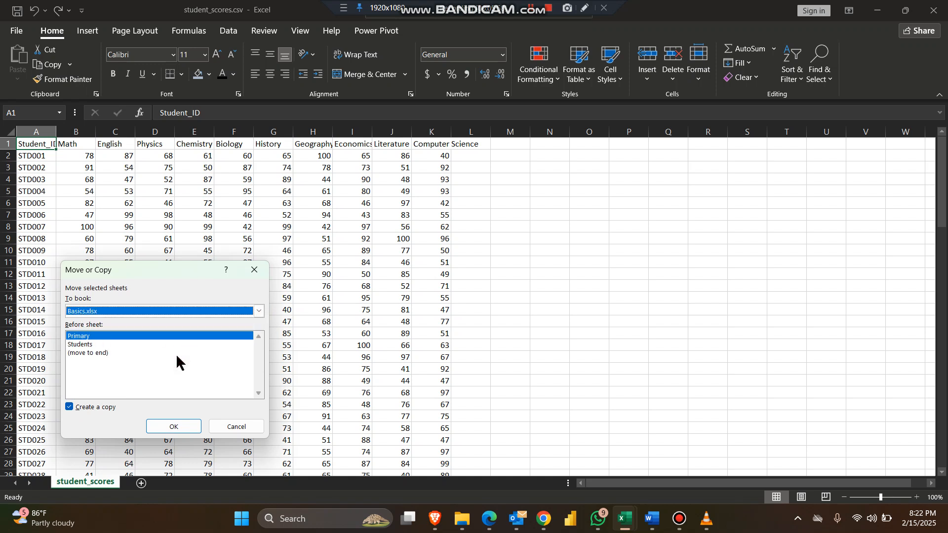
pyautogui.click(105, 354)
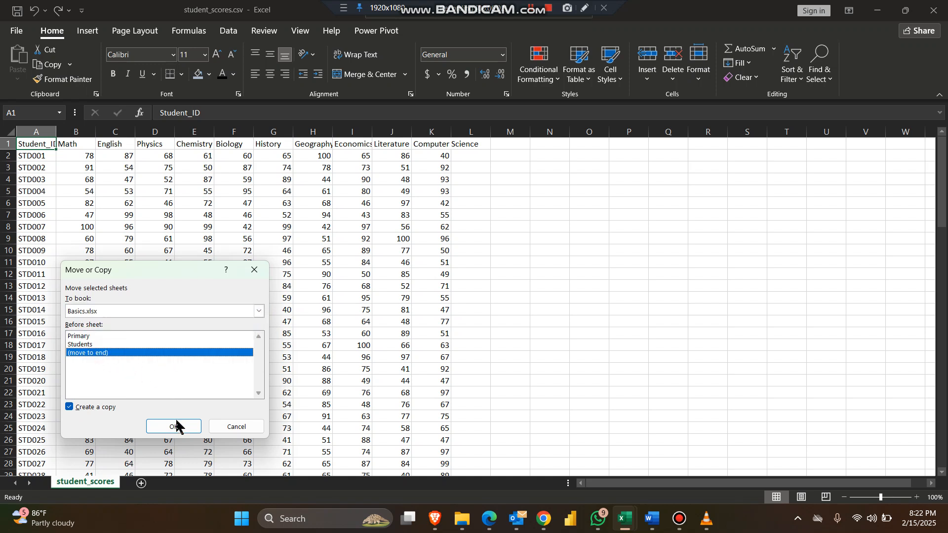
pyautogui.hotkey('alt', 'Tab')
pyautogui.hotkey('alt', 'Tab')
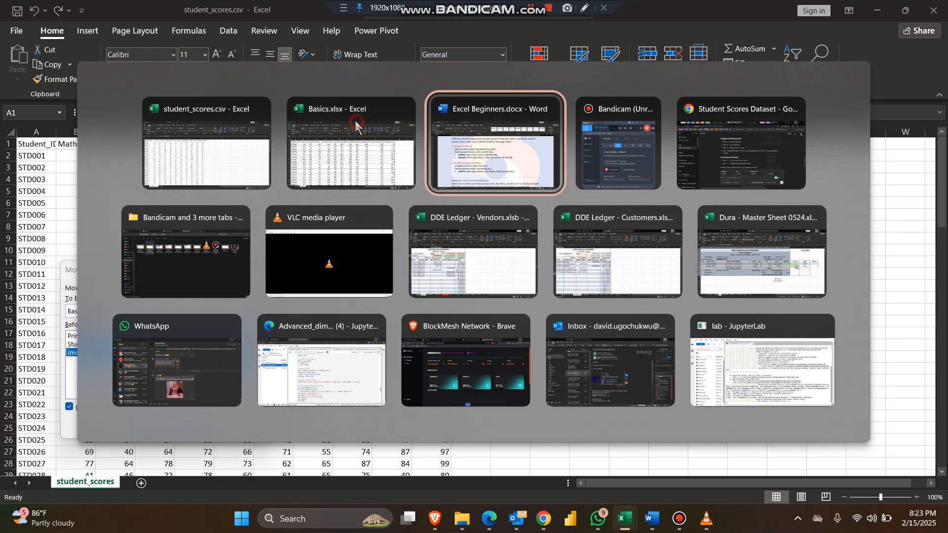
pyautogui.hotkey('alt', 'Tab')
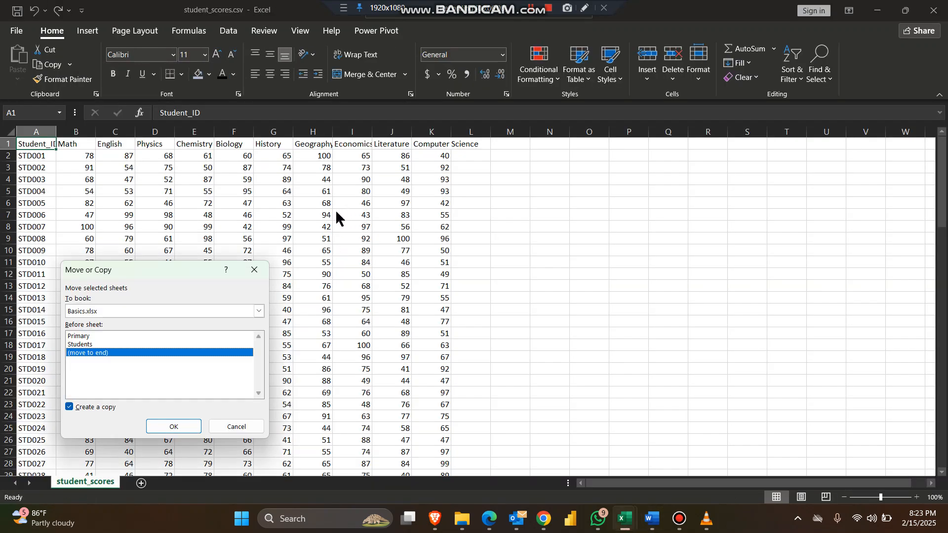
pyautogui.hotkey('alt', 'Tab')
pyautogui.hotkey('alt', 'Tab')
pyautogui.press('Escape')
pyautogui.click(173, 424)
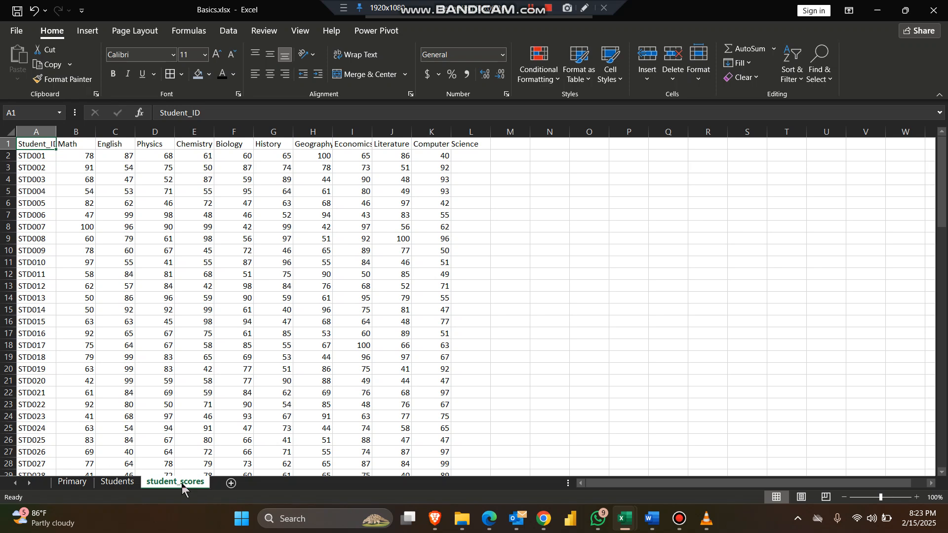
# - Delete the copied student_scores sheet from Basics.xlsx and return to the student_scores.csv workbook
pyautogui.rightClick(183, 484)
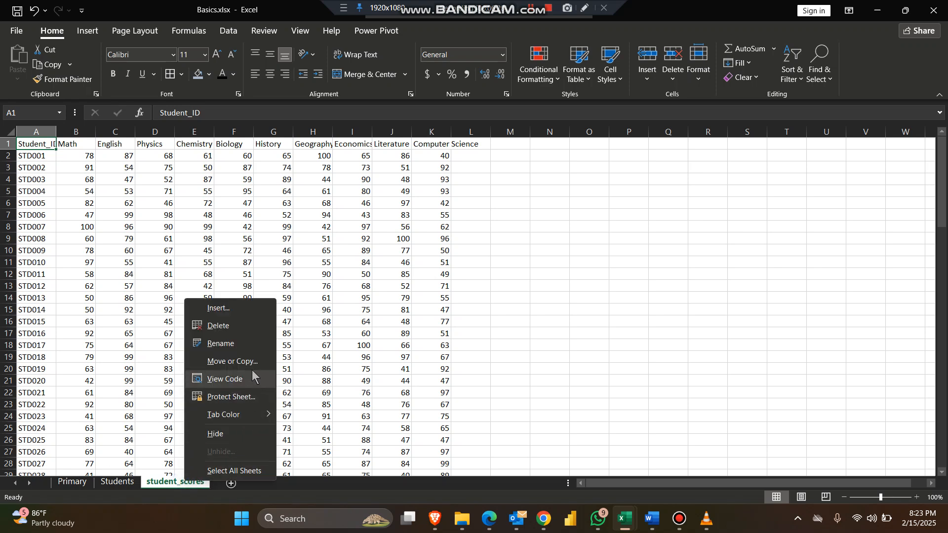
pyautogui.click(239, 322)
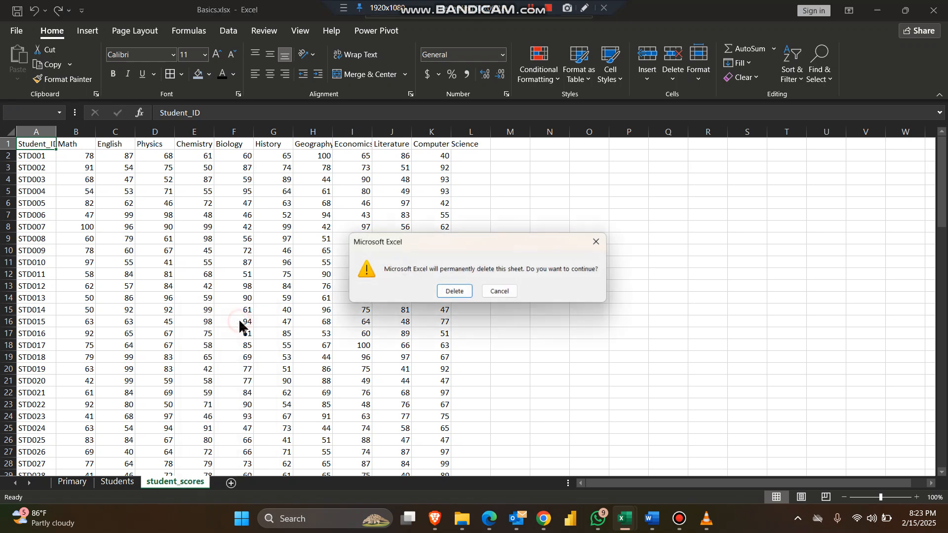
pyautogui.click(456, 291)
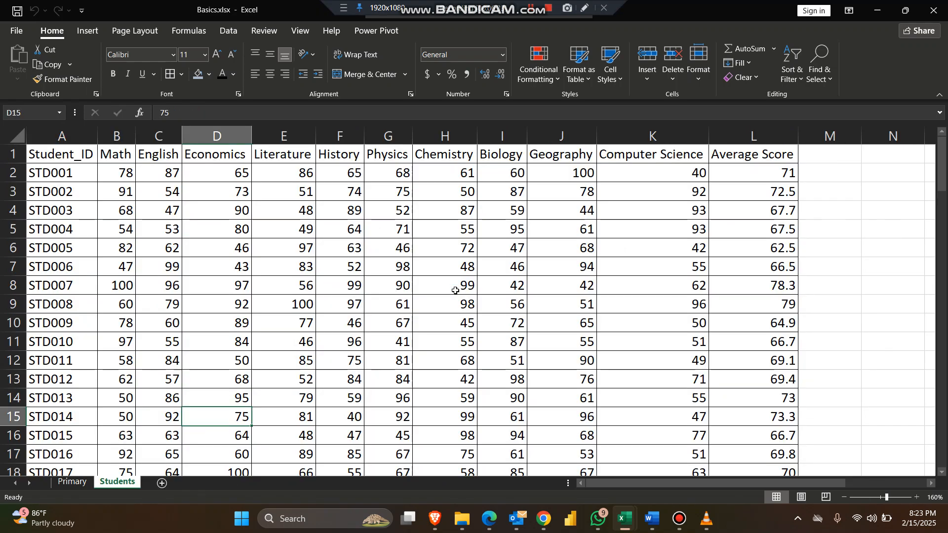
pyautogui.hotkey('alt', 'Tab')
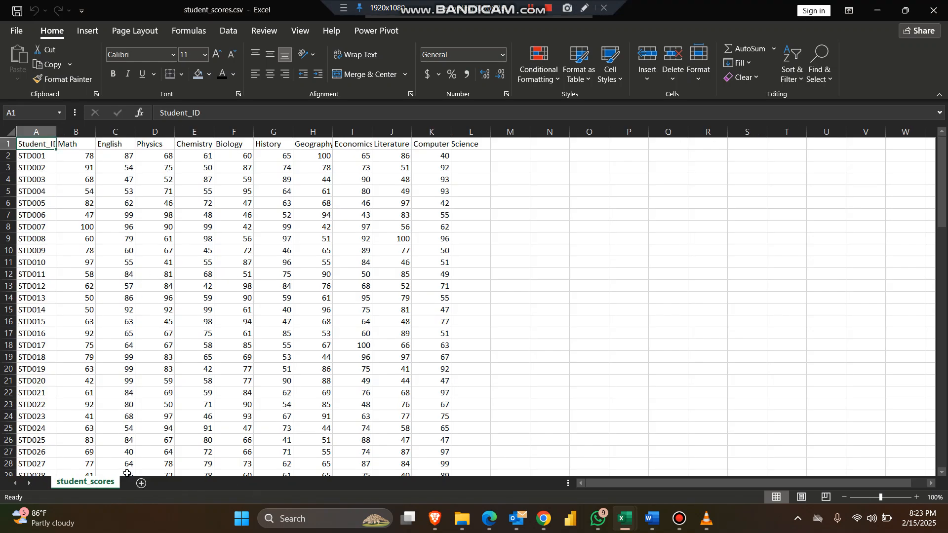
pyautogui.rightClick(108, 484)
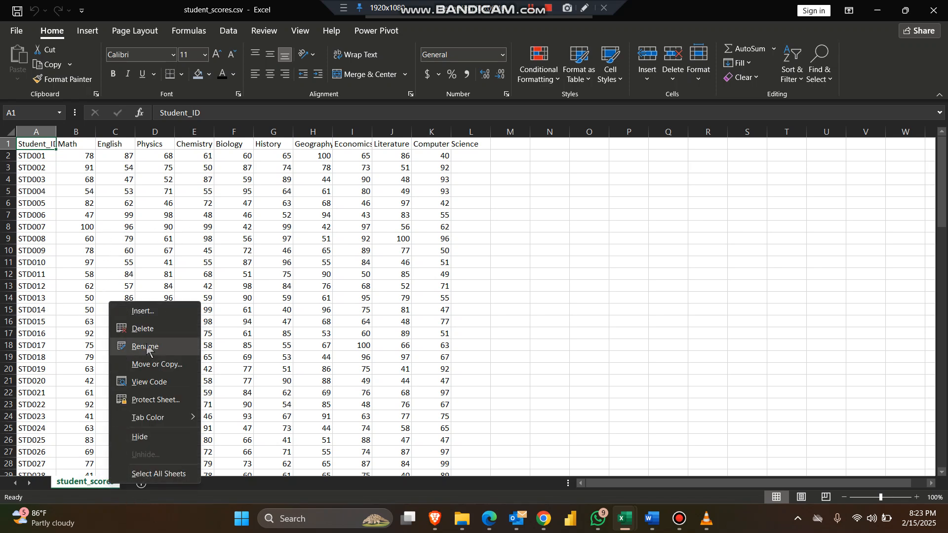
pyautogui.click(163, 381)
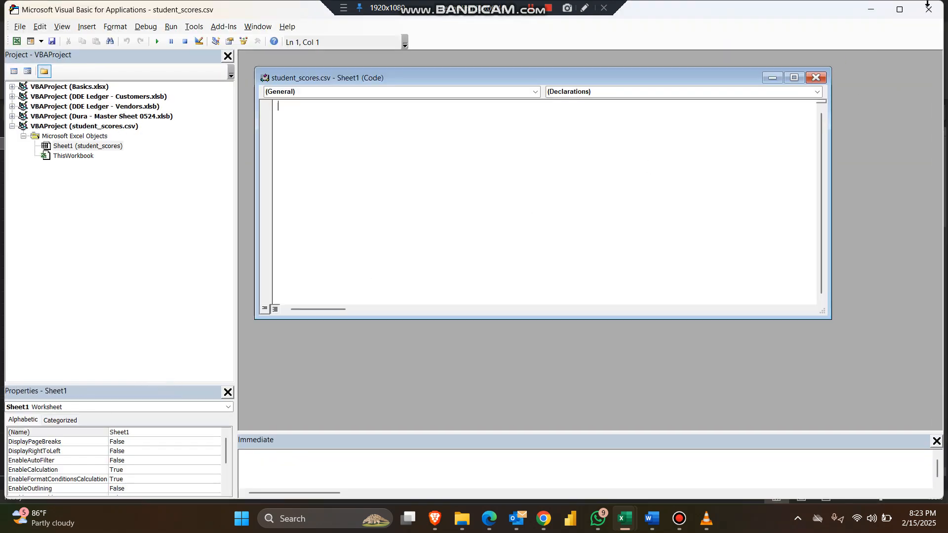
pyautogui.click(940, 10)
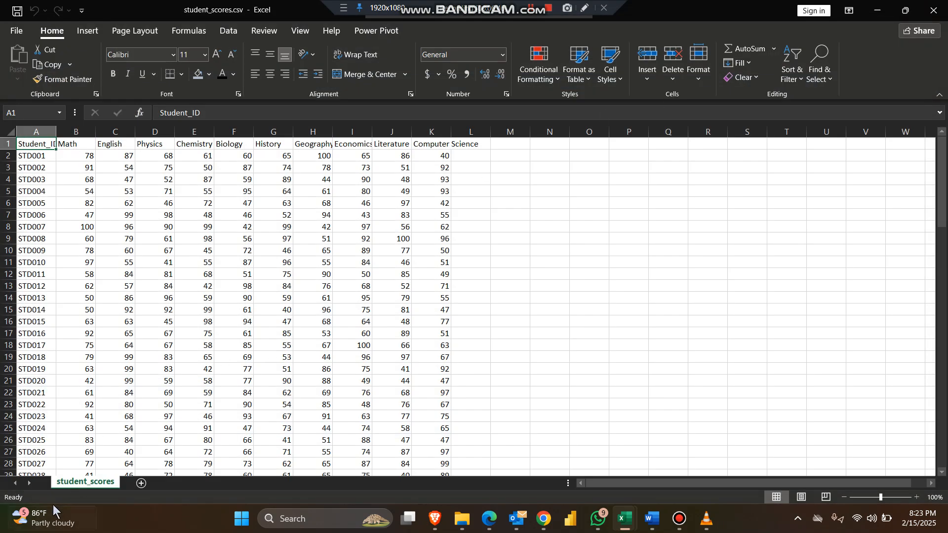
# - Move the student_scores sheet to the end of the Basics.xlsx workbook without creating a copy
pyautogui.rightClick(87, 483)
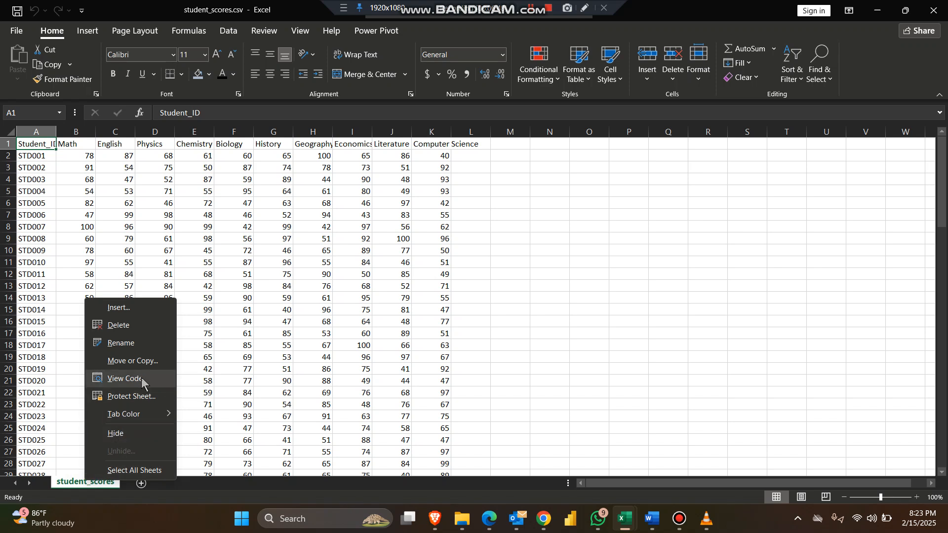
pyautogui.click(158, 362)
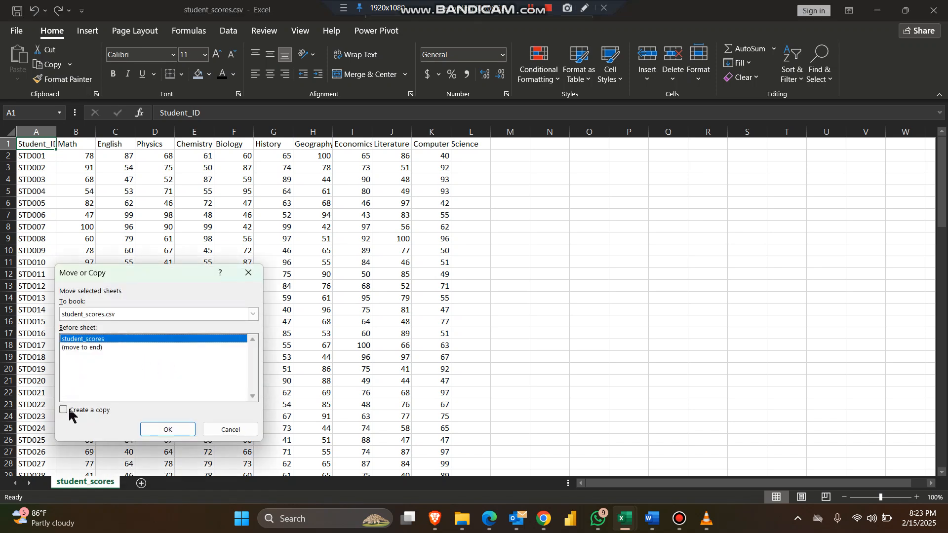
pyautogui.click(134, 314)
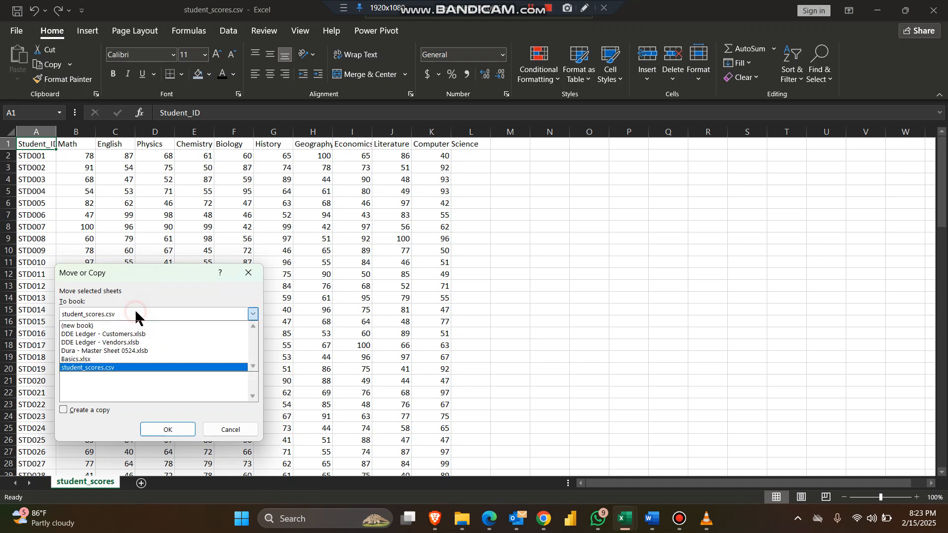
pyautogui.click(119, 359)
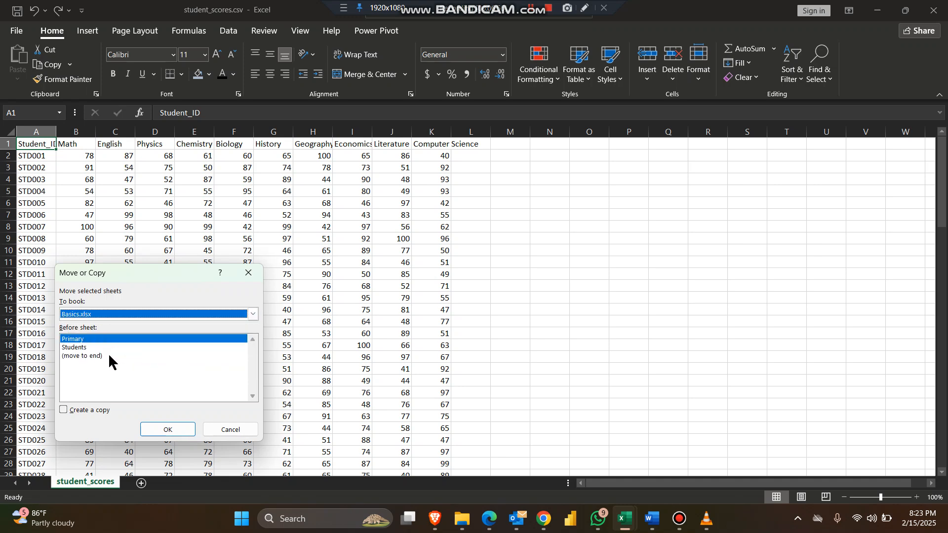
pyautogui.click(108, 355)
pyautogui.click(170, 430)
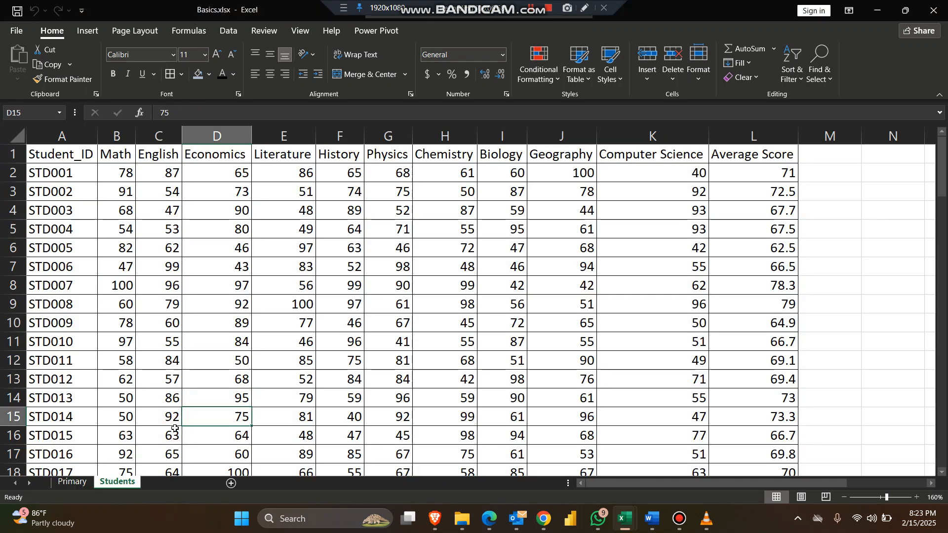
pyautogui.hotkey('alt', 'Tab')
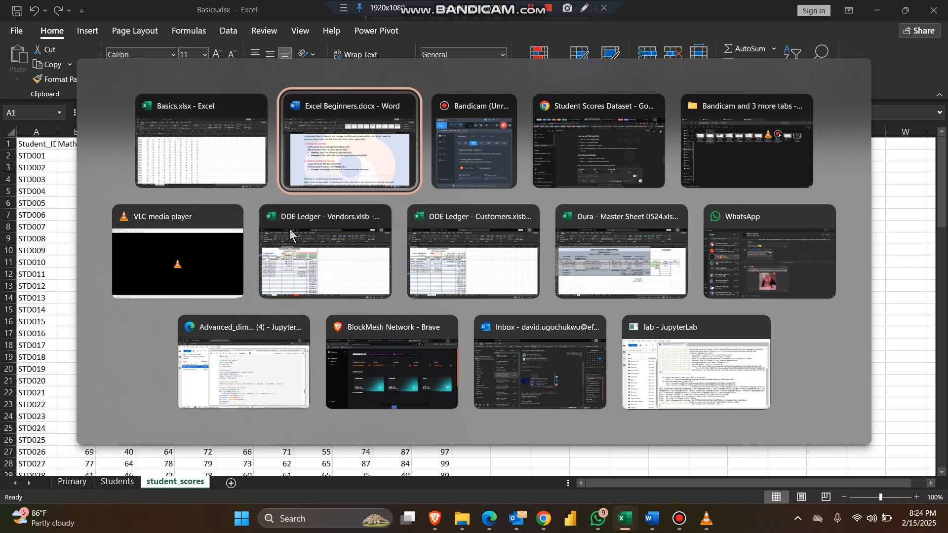
pyautogui.click(253, 153)
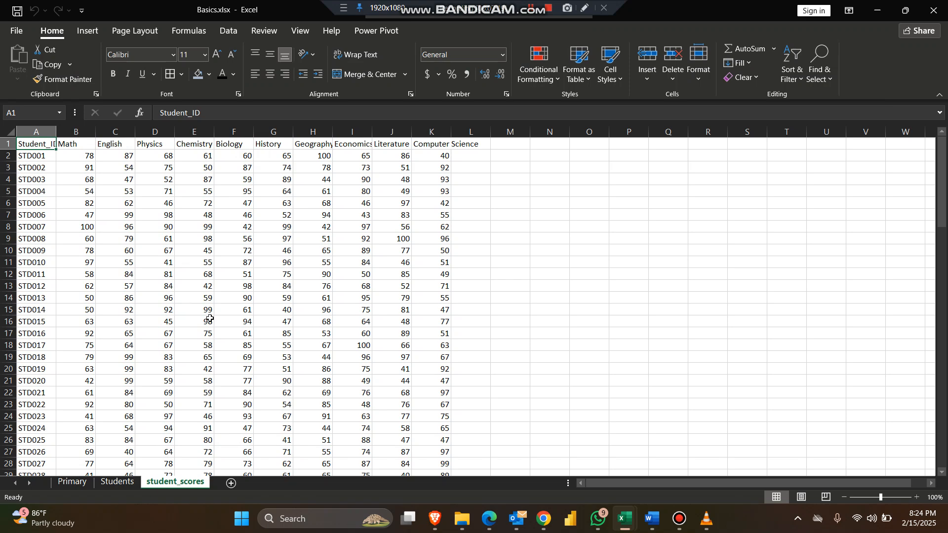
pyautogui.click(117, 482)
pyautogui.click(156, 486)
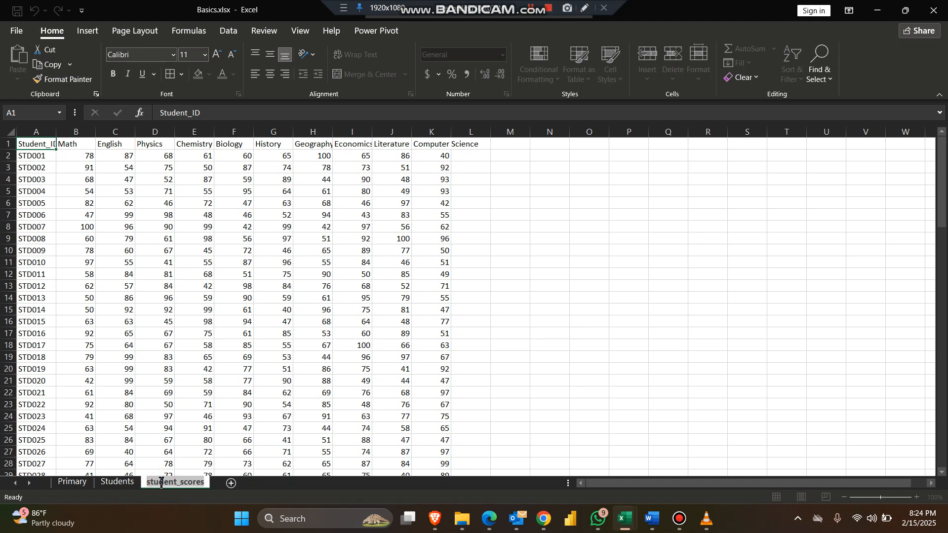
pyautogui.press('Return')
pyautogui.doubleClick(188, 482)
pyautogui.click(289, 450)
# - Delete the student_scores sheet from the Basics.xlsx workbook
pyautogui.rightClick(180, 477)
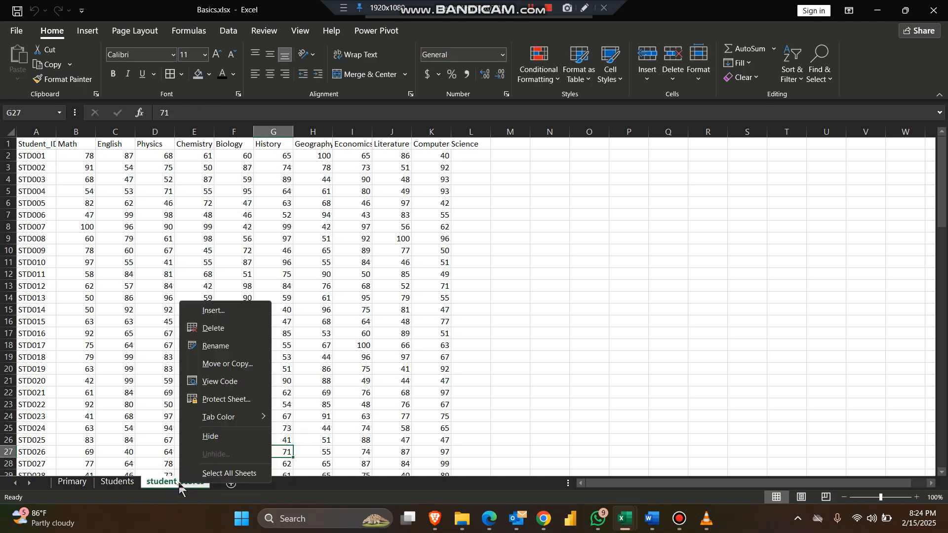
pyautogui.click(242, 329)
pyautogui.click(453, 293)
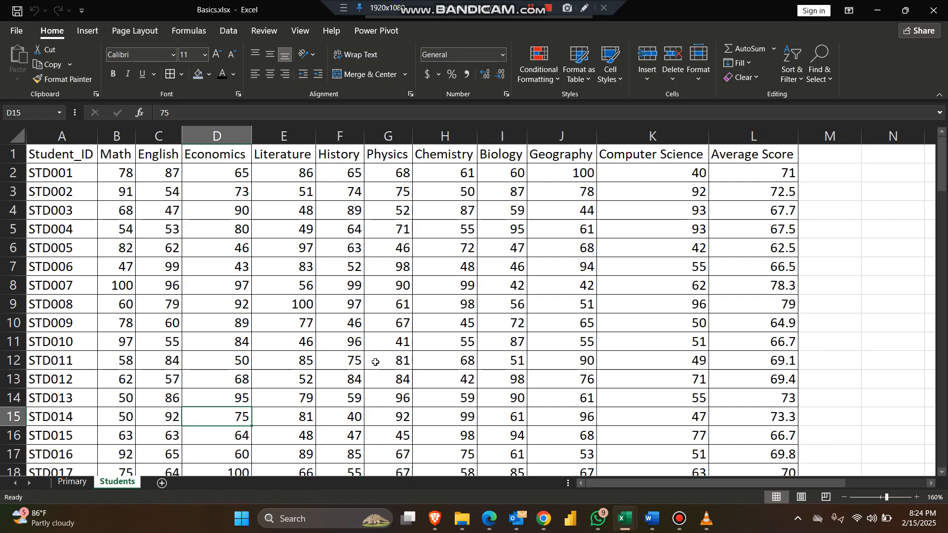
# - Switch to the Excel Beginners.docx document in Word and review the Module 5: Managing Data section
pyautogui.hotkey('alt', 'Tab')
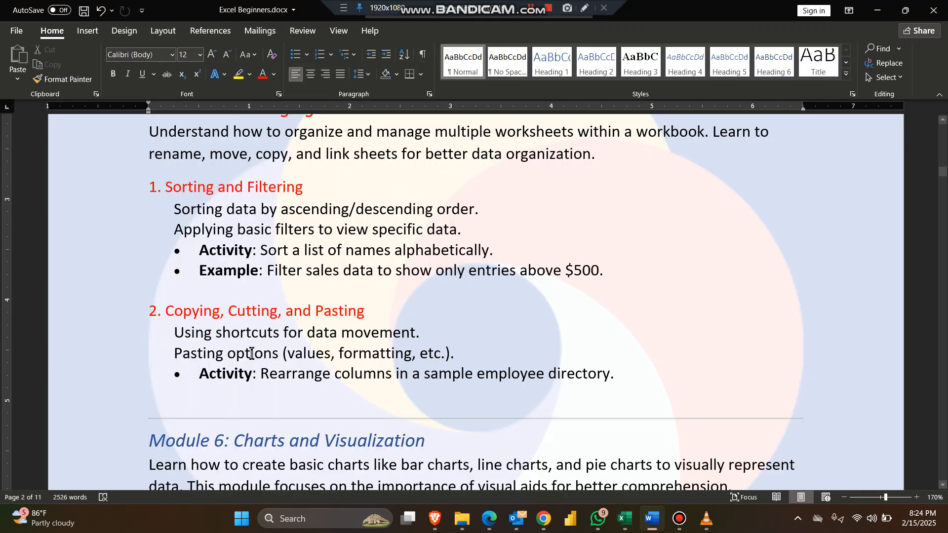
pyautogui.scroll(2, 251, 351)
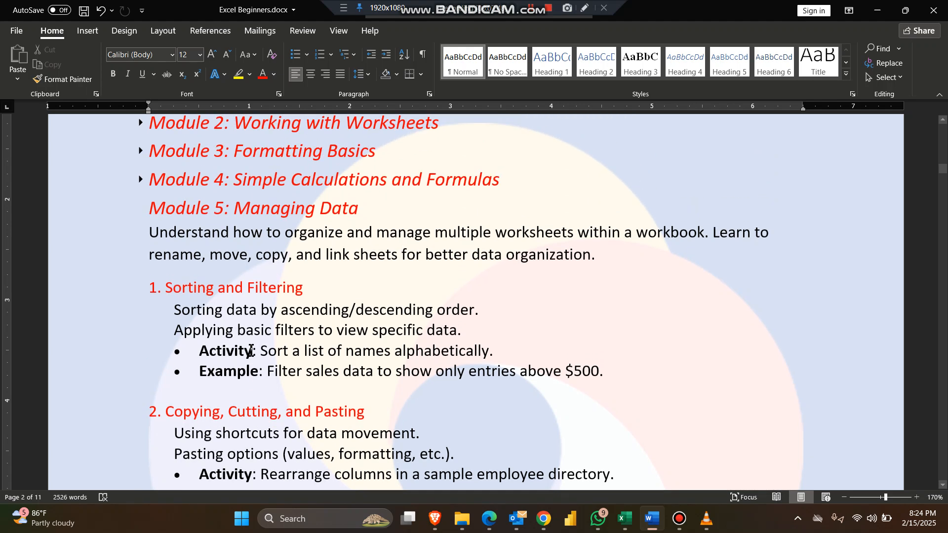
pyautogui.scroll(-1, 251, 350)
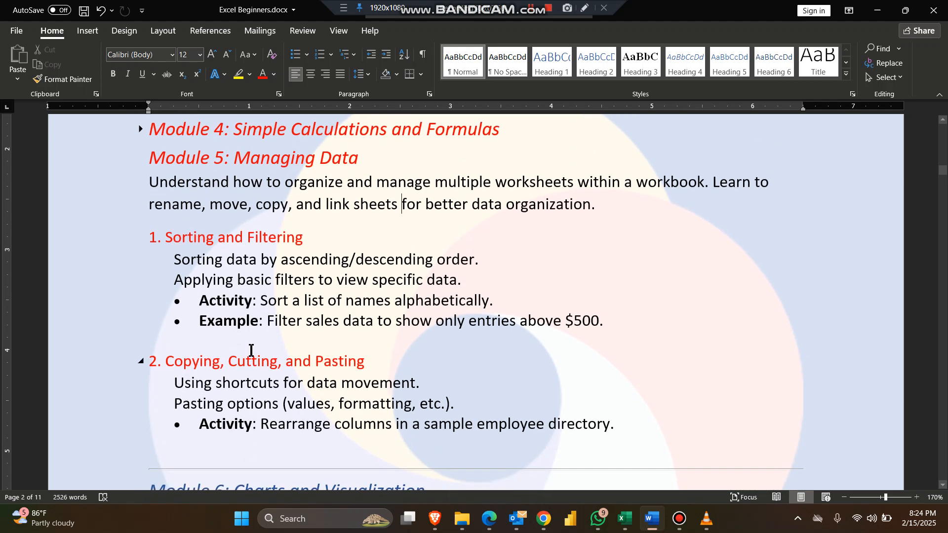